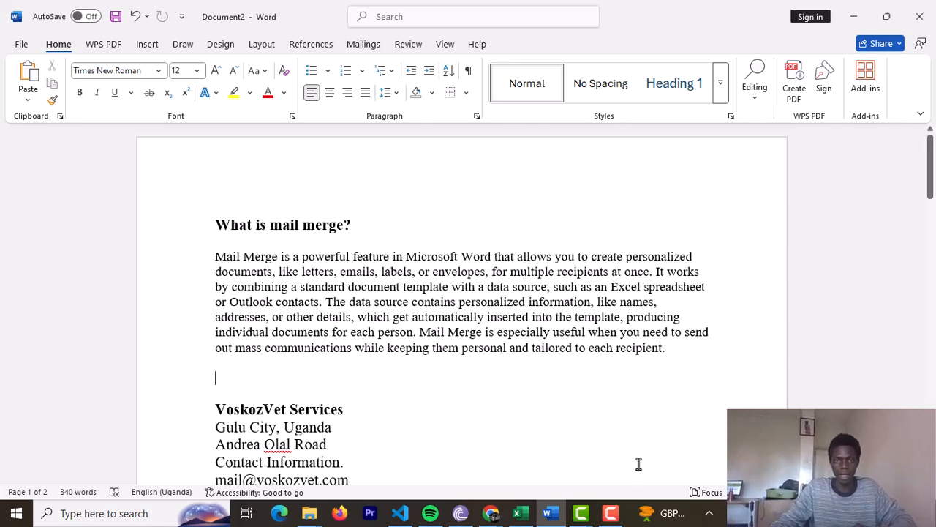
- Read through the introductory paragraph explaining what mail merge is
{"action": "left_click", "coordinate": [611, 513]}
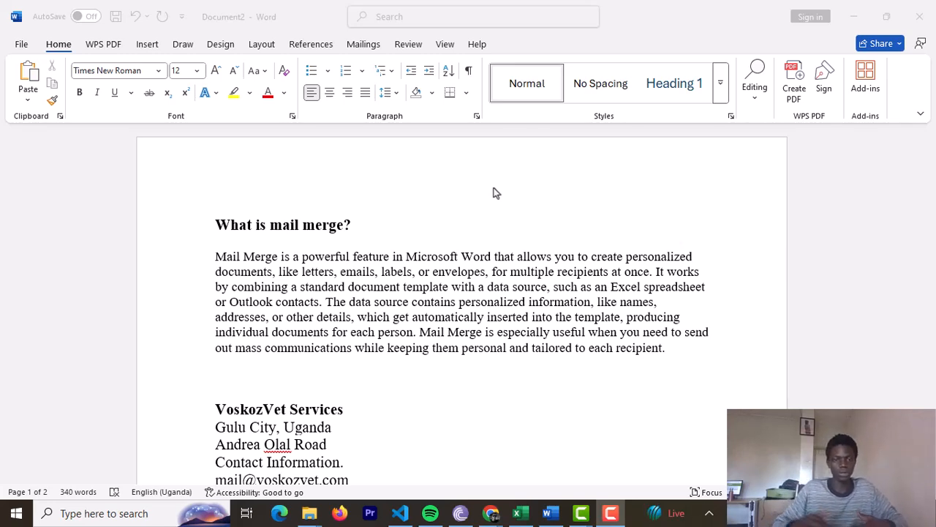
{"action": "left_click", "coordinate": [219, 264]}
{"action": "left_click_drag", "start_coordinate": [215, 258], "coordinate": [397, 279]}
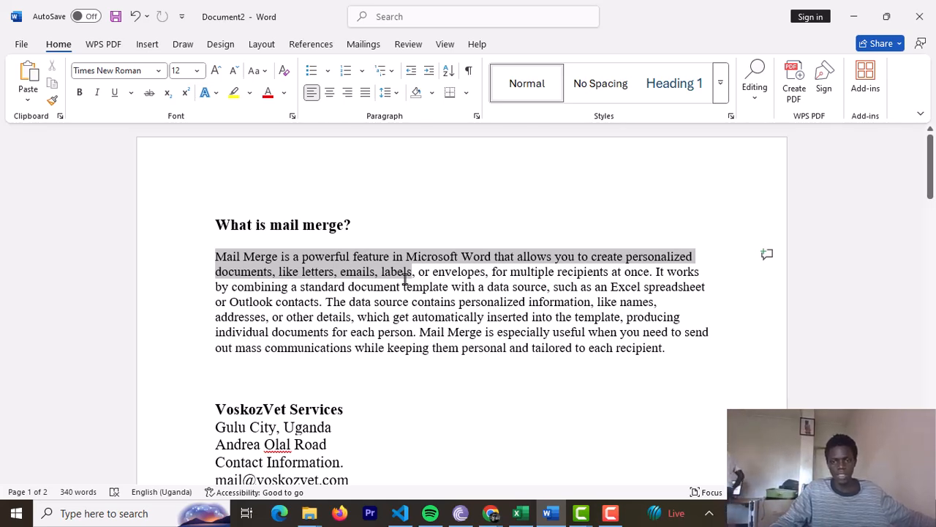
{"action": "left_click_drag", "start_coordinate": [405, 278], "coordinate": [650, 278]}
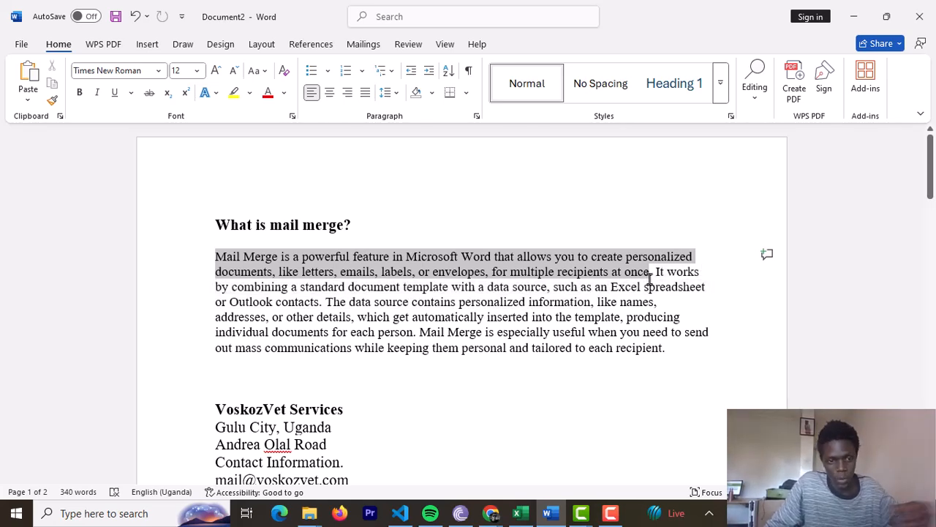
{"action": "left_click_drag", "start_coordinate": [650, 278], "coordinate": [582, 316]}
{"action": "left_click_drag", "start_coordinate": [426, 327], "coordinate": [623, 344]}
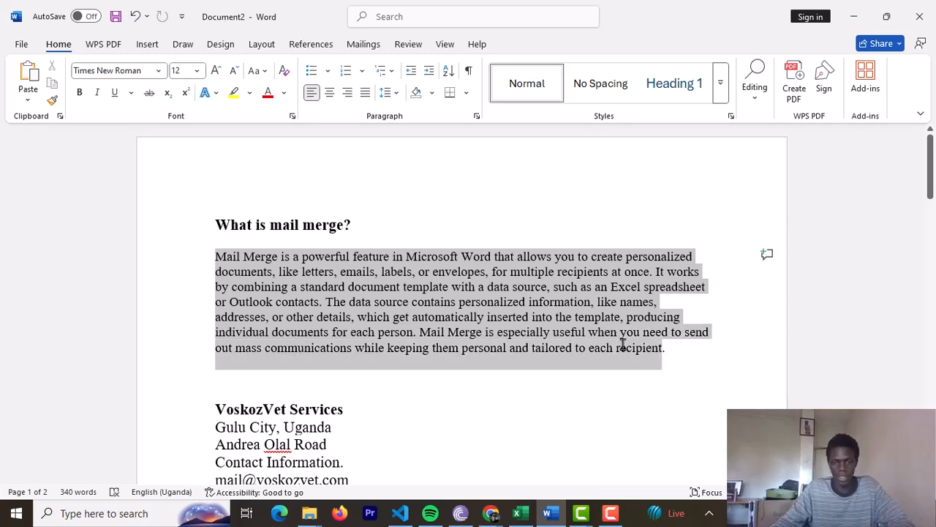
{"action": "left_click_drag", "start_coordinate": [622, 344], "coordinate": [637, 351]}
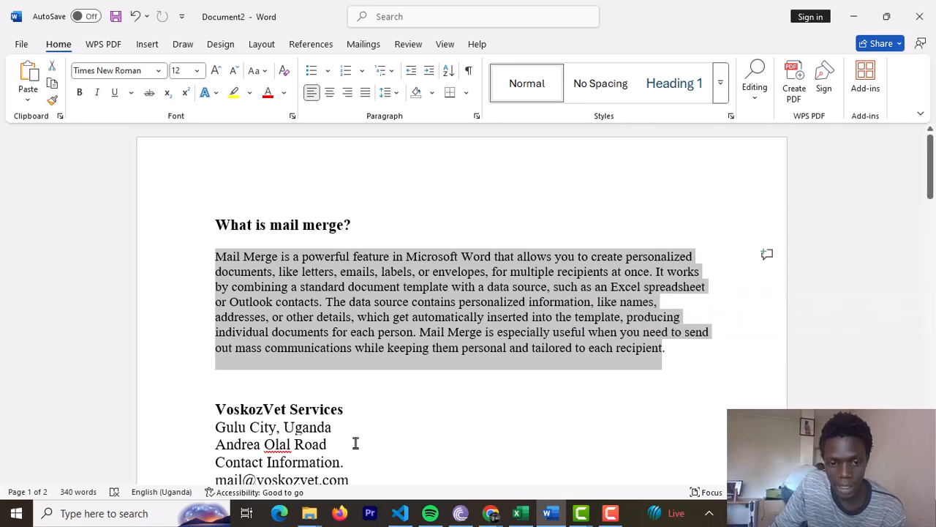
{"action": "left_click", "coordinate": [337, 392]}
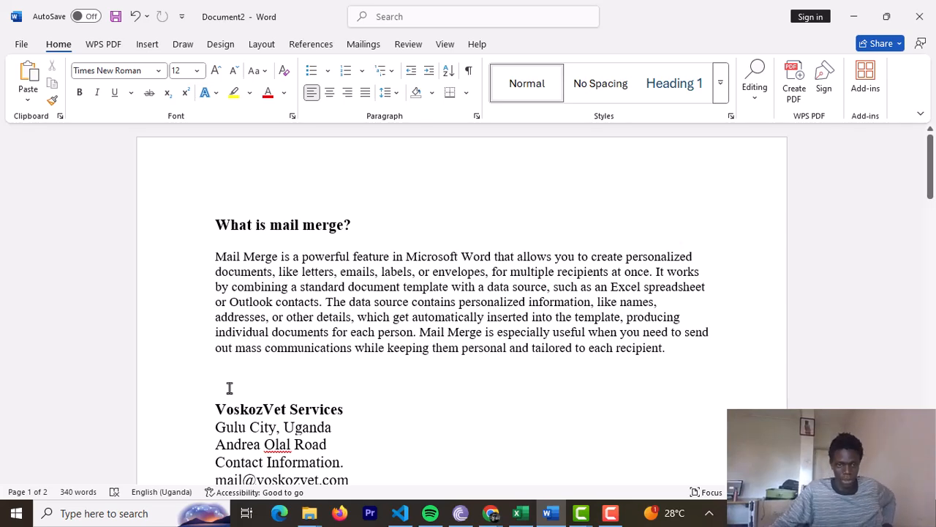
- Delete the mail merge heading, its paragraph and the blank line above the VoskozVet Services letterhead
{"action": "left_click_drag", "start_coordinate": [229, 388], "coordinate": [180, 221]}
{"action": "key", "text": "Delete"}
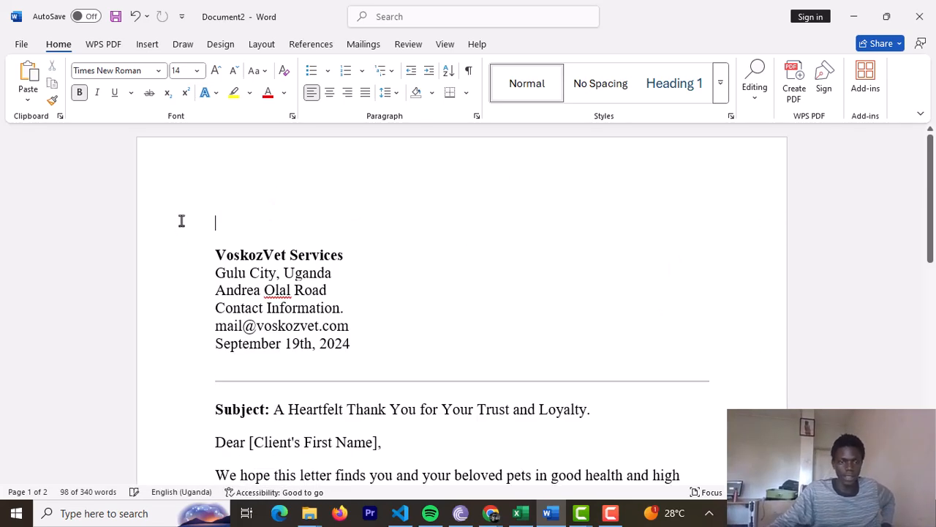
{"action": "left_click", "coordinate": [218, 256]}
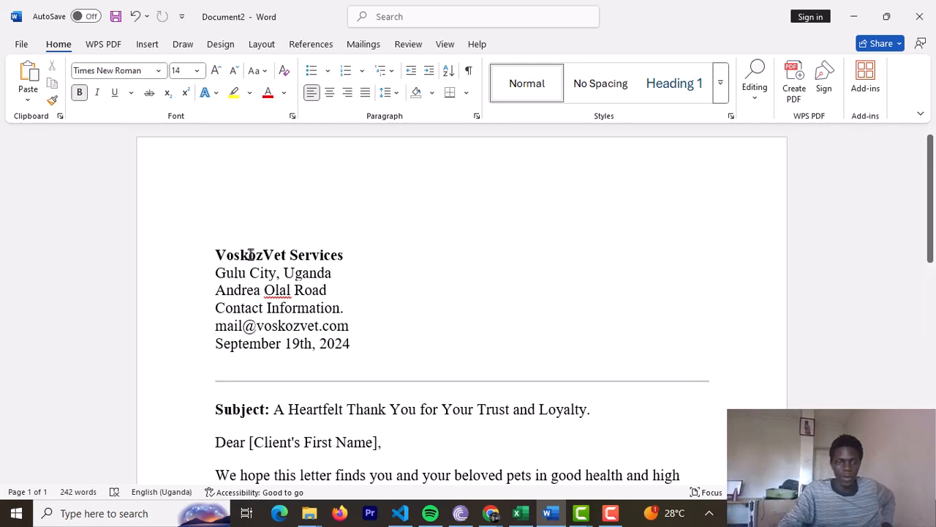
{"action": "key", "text": "BackSpace"}
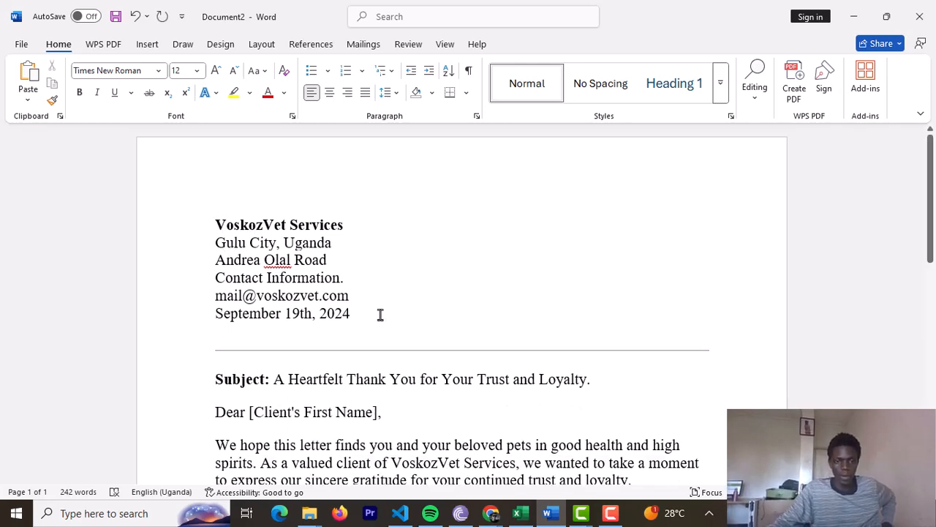
- Scroll through the thank-you letter to review its content
{"action": "scroll", "coordinate": [380, 315], "scroll_direction": "down", "scroll_amount": 5}
{"action": "scroll", "coordinate": [372, 308], "scroll_direction": "up", "scroll_amount": 5}
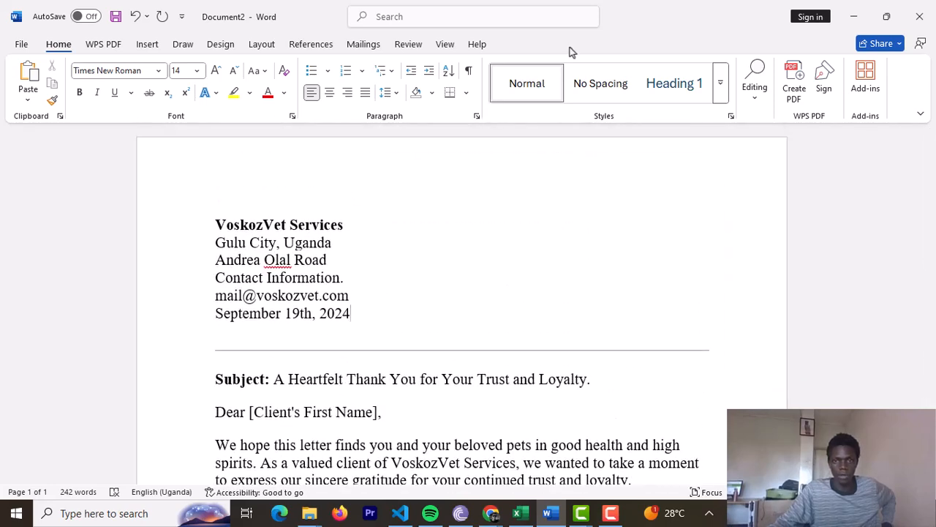
{"action": "key", "text": "F9"}
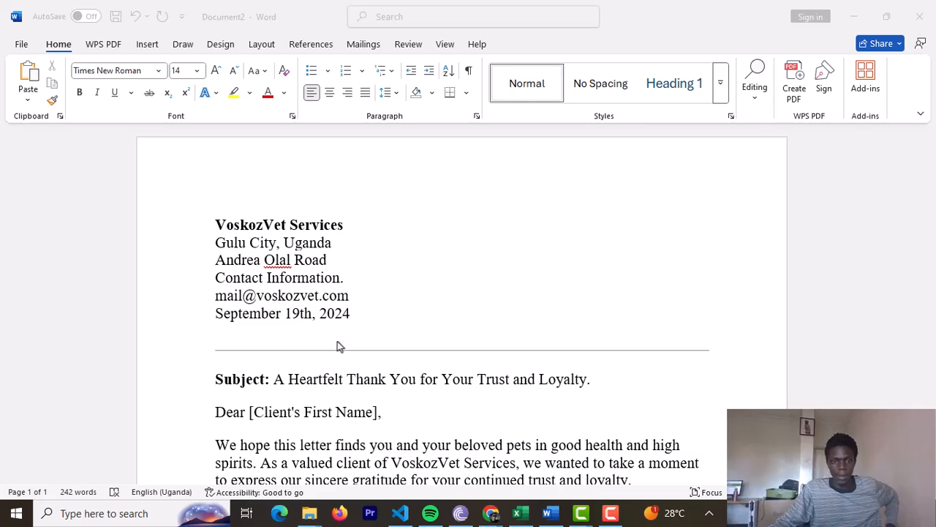
{"action": "scroll", "coordinate": [338, 346], "scroll_direction": "down", "scroll_amount": 1}
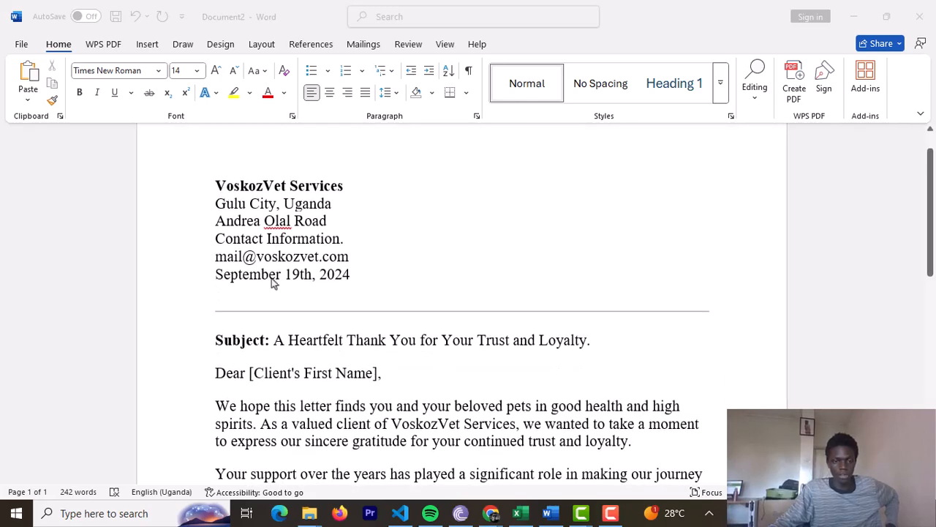
{"action": "scroll", "coordinate": [325, 411], "scroll_direction": "down", "scroll_amount": 2}
{"action": "scroll", "coordinate": [320, 410], "scroll_direction": "down", "scroll_amount": 1}
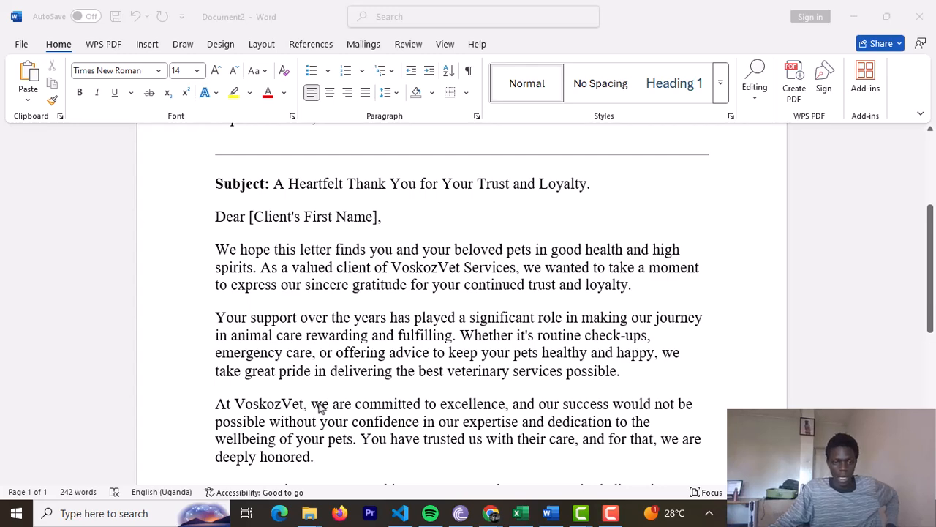
{"action": "scroll", "coordinate": [320, 408], "scroll_direction": "down", "scroll_amount": 1}
{"action": "scroll", "coordinate": [320, 408], "scroll_direction": "up", "scroll_amount": 3}
{"action": "scroll", "coordinate": [320, 409], "scroll_direction": "up", "scroll_amount": 1}
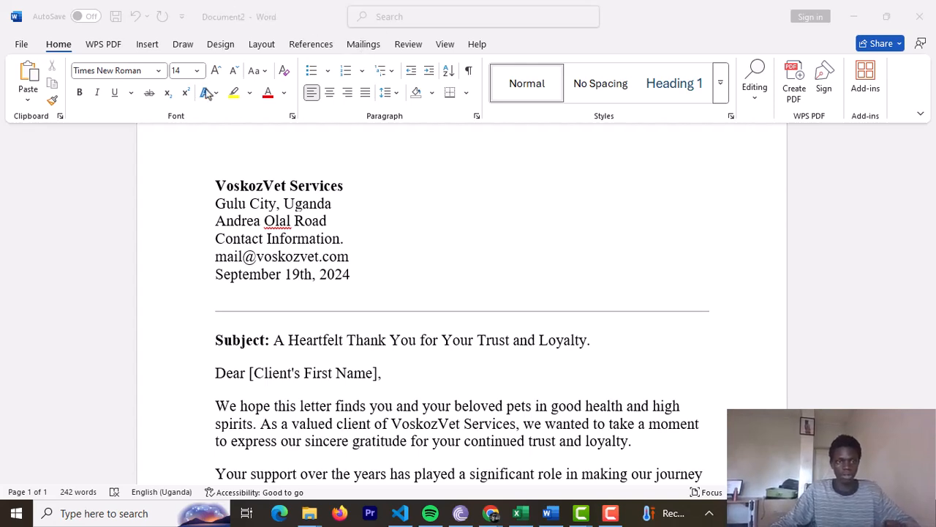
- Launch the Step-by-Step Mail Merge Wizard
{"action": "left_click", "coordinate": [365, 49]}
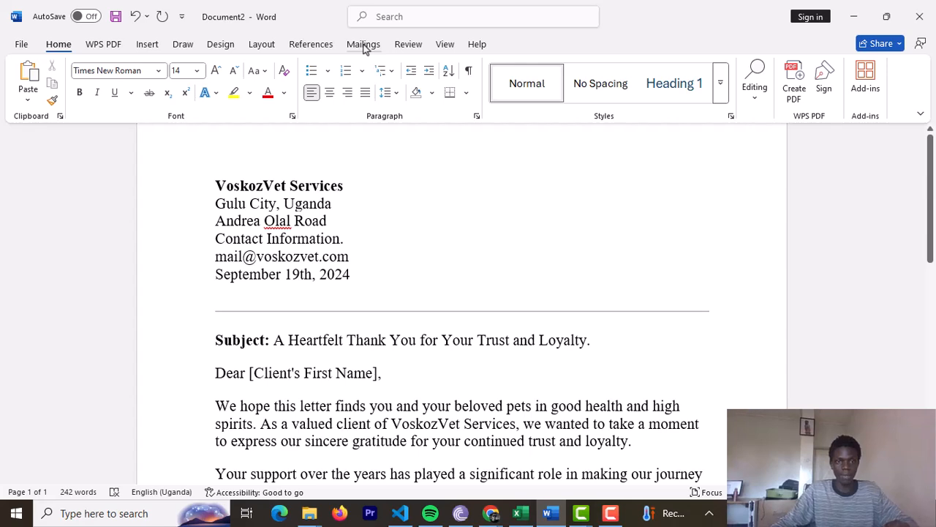
{"action": "left_click", "coordinate": [364, 46]}
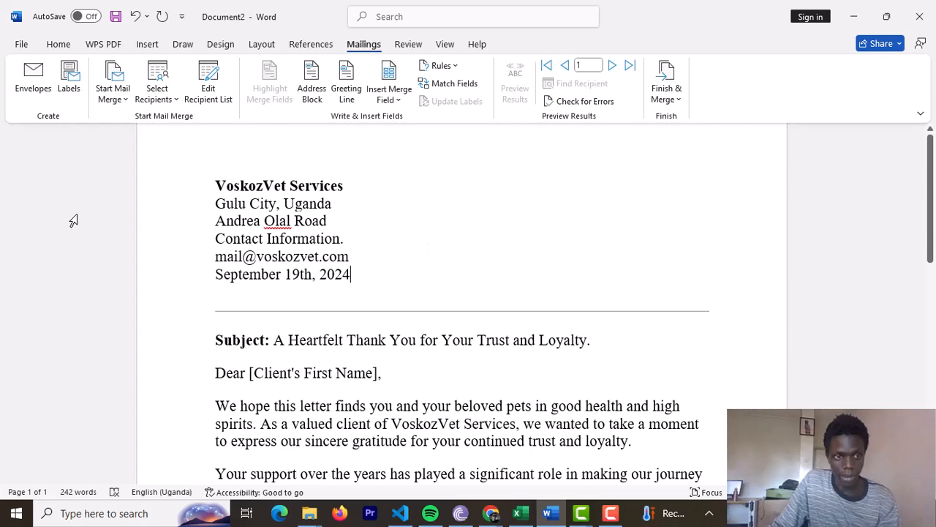
{"action": "left_click", "coordinate": [124, 100]}
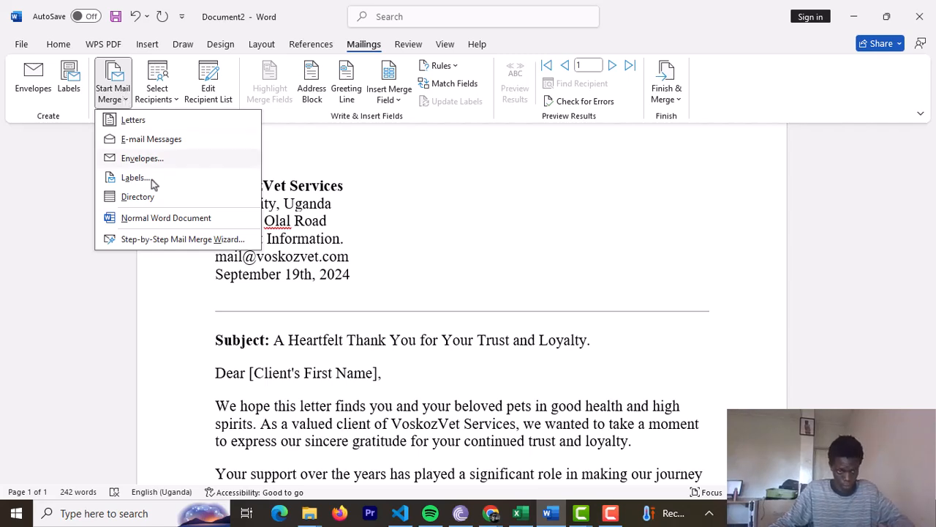
{"action": "left_click", "coordinate": [160, 239]}
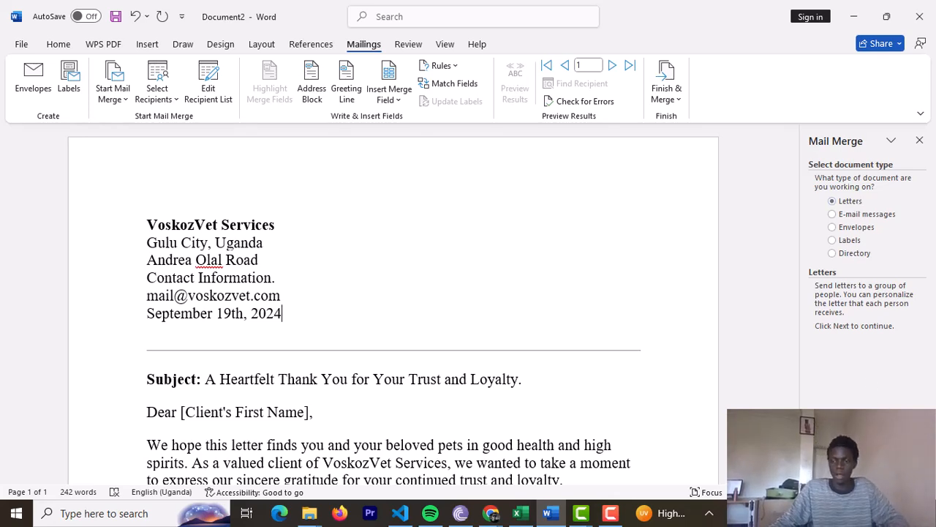
- Keep Letters as the document type and use the current document as the starting document
{"action": "left_click", "coordinate": [867, 473]}
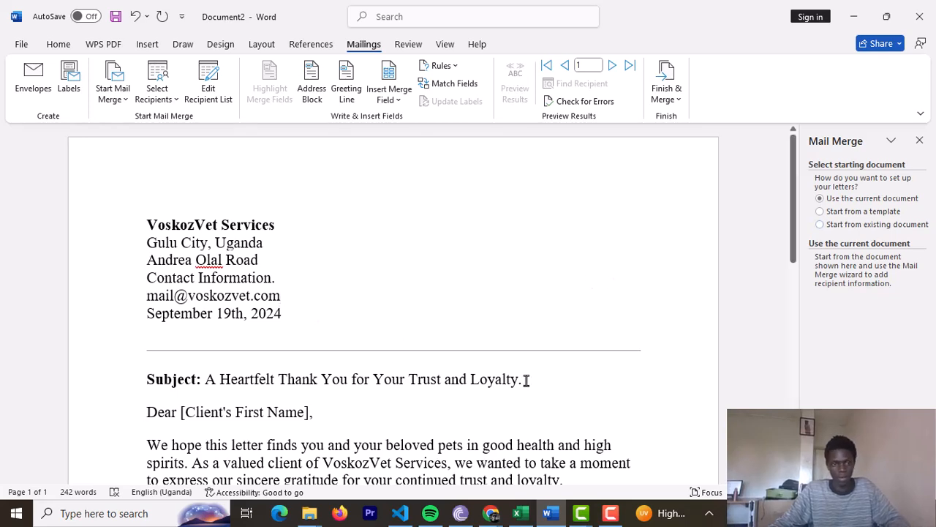
{"action": "left_click_drag", "start_coordinate": [146, 223], "coordinate": [320, 381]}
{"action": "left_click", "coordinate": [446, 407]}
{"action": "scroll", "coordinate": [447, 408], "scroll_direction": "down", "scroll_amount": 3}
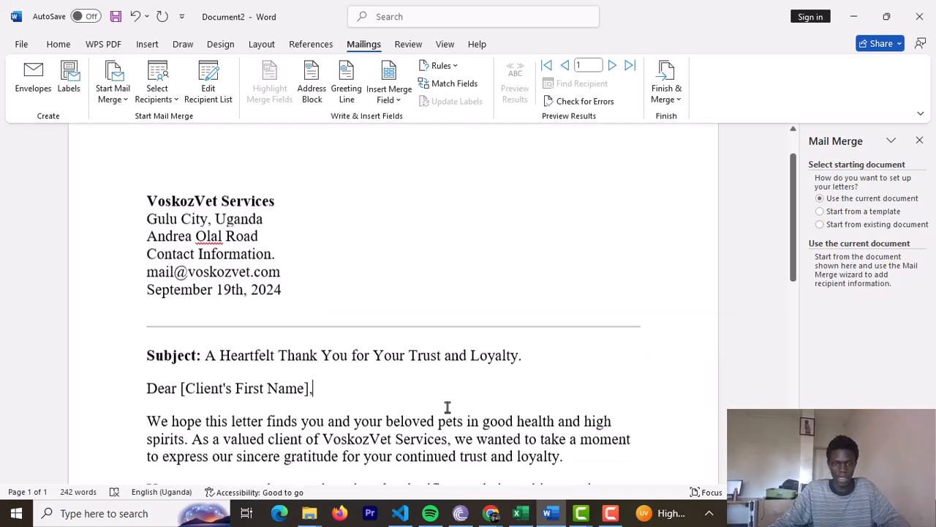
{"action": "scroll", "coordinate": [447, 408], "scroll_direction": "up", "scroll_amount": 3}
{"action": "scroll", "coordinate": [360, 347], "scroll_direction": "down", "scroll_amount": 1}
{"action": "scroll", "coordinate": [359, 303], "scroll_direction": "up", "scroll_amount": 1}
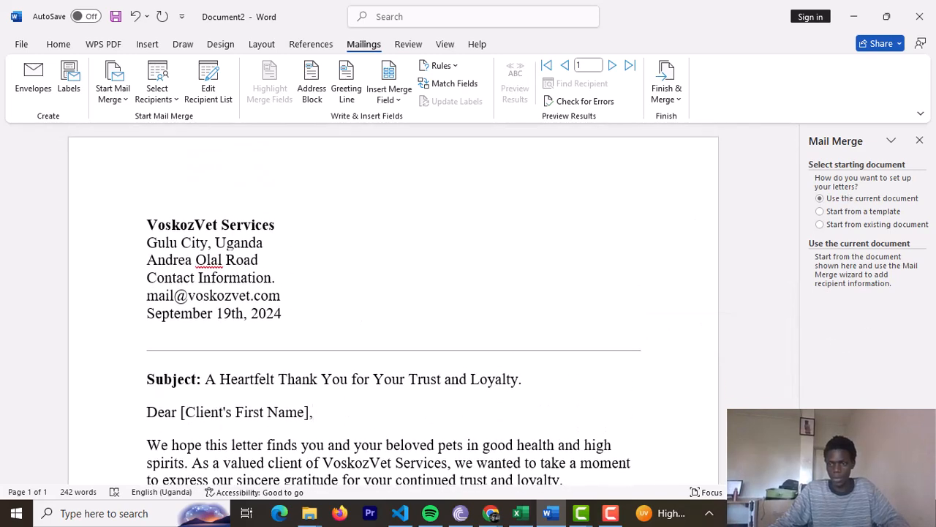
{"action": "left_click", "coordinate": [871, 462]}
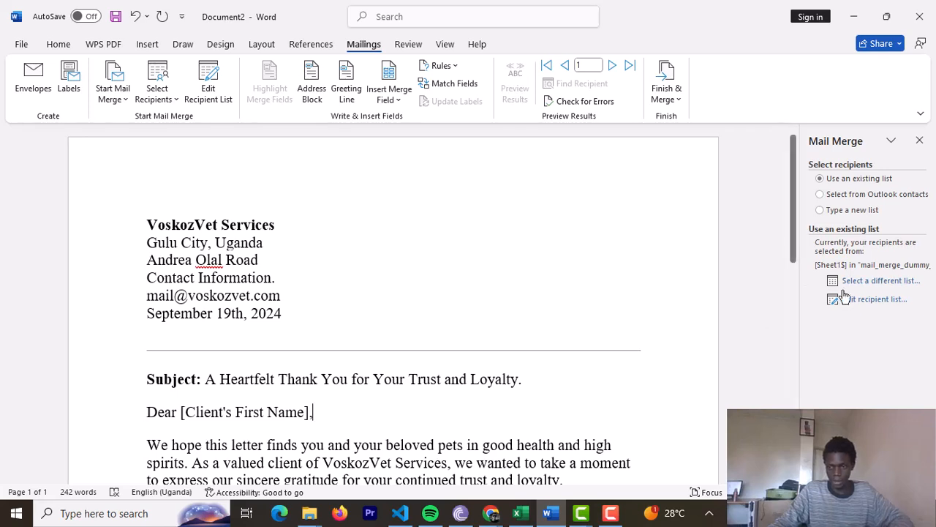
- Select mail_merge_dummy_data from Downloads as the recipient list, using table Sheet1$ with column headers
{"action": "left_click", "coordinate": [890, 286]}
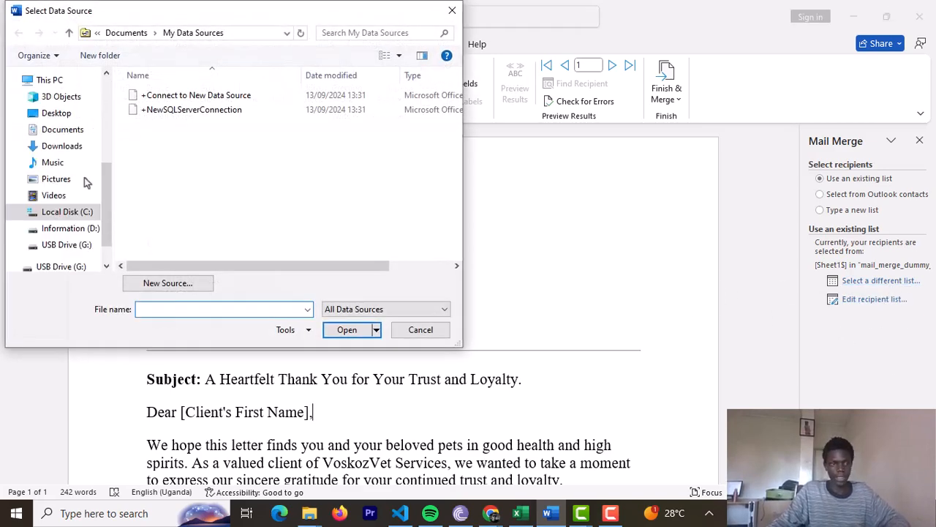
{"action": "left_click", "coordinate": [61, 145]}
{"action": "left_click", "coordinate": [162, 147]}
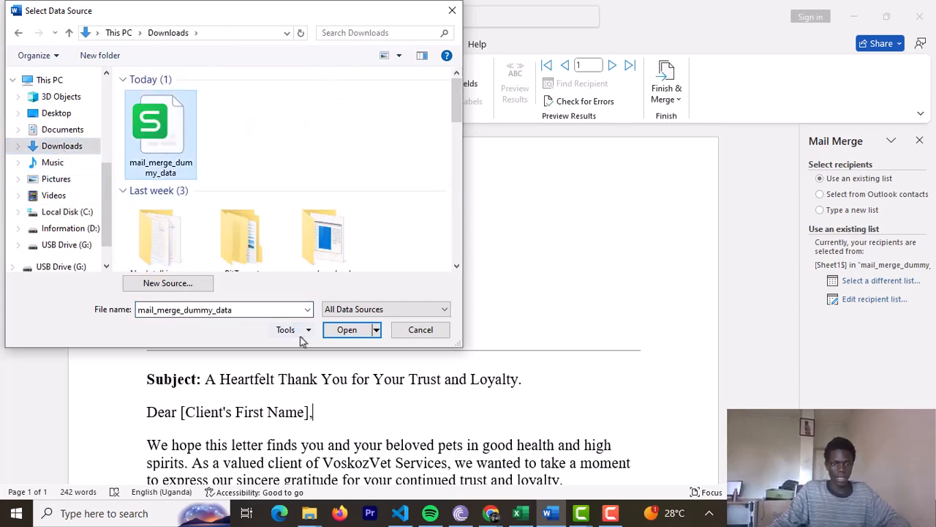
{"action": "left_click", "coordinate": [345, 329]}
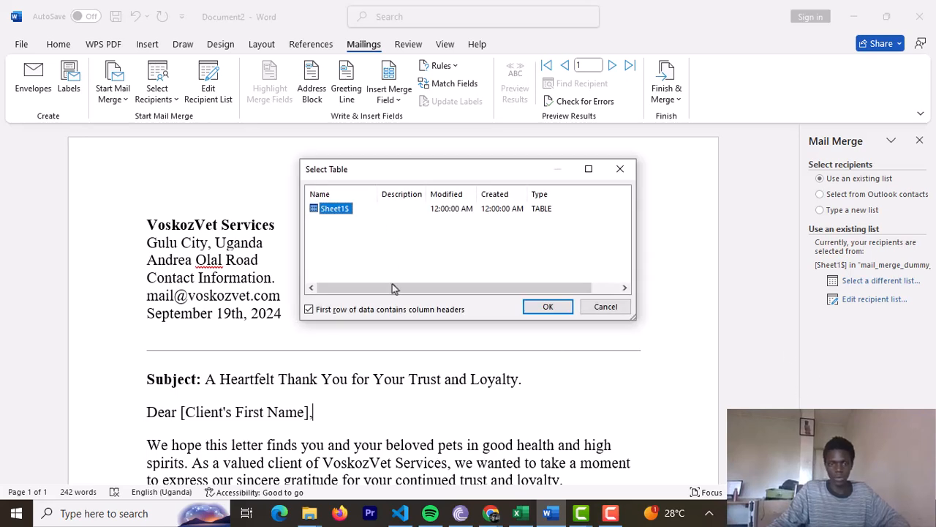
{"action": "left_click_drag", "start_coordinate": [413, 290], "coordinate": [387, 289]}
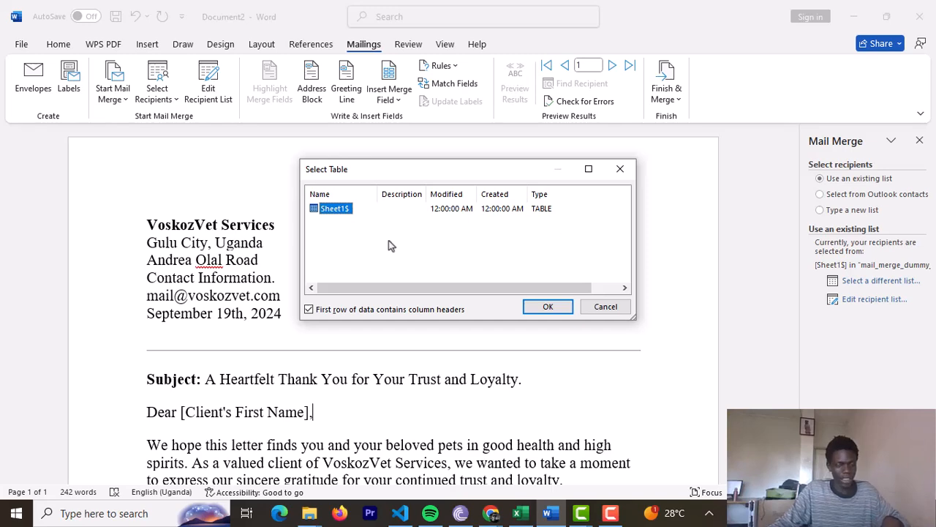
{"action": "left_click", "coordinate": [560, 306]}
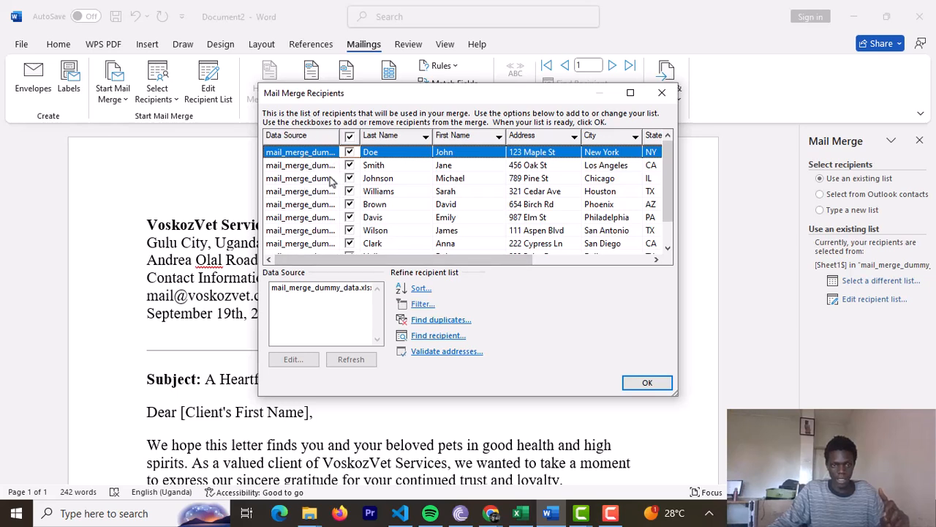
- Review the records in the Mail Merge Recipients list, accept it, and advance to writing the letter
{"action": "scroll", "coordinate": [306, 186], "scroll_direction": "down", "scroll_amount": 1}
{"action": "scroll", "coordinate": [308, 194], "scroll_direction": "up", "scroll_amount": 1}
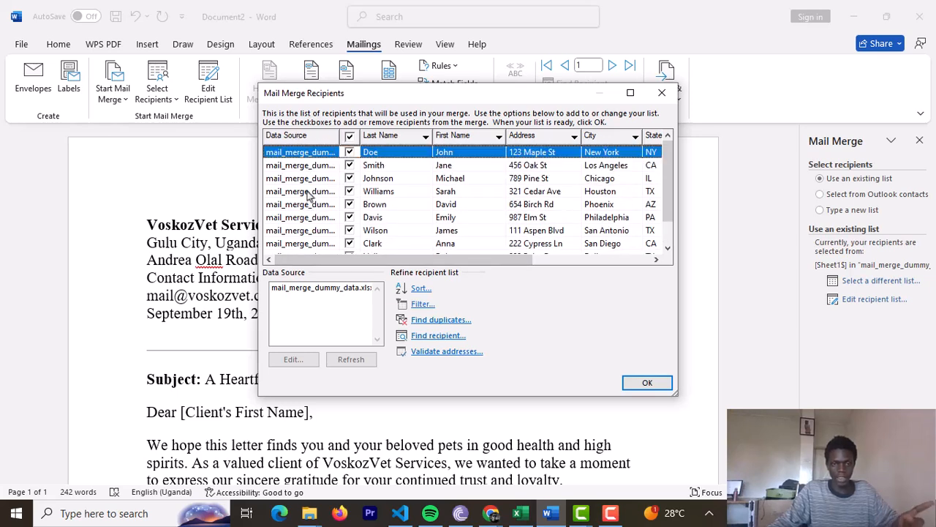
{"action": "left_click_drag", "start_coordinate": [346, 261], "coordinate": [356, 261]}
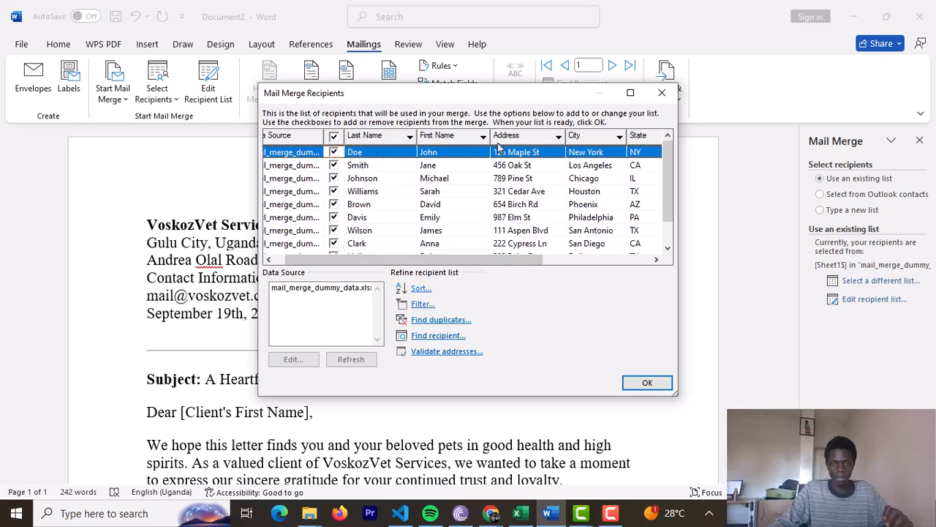
{"action": "left_click_drag", "start_coordinate": [482, 259], "coordinate": [591, 267]}
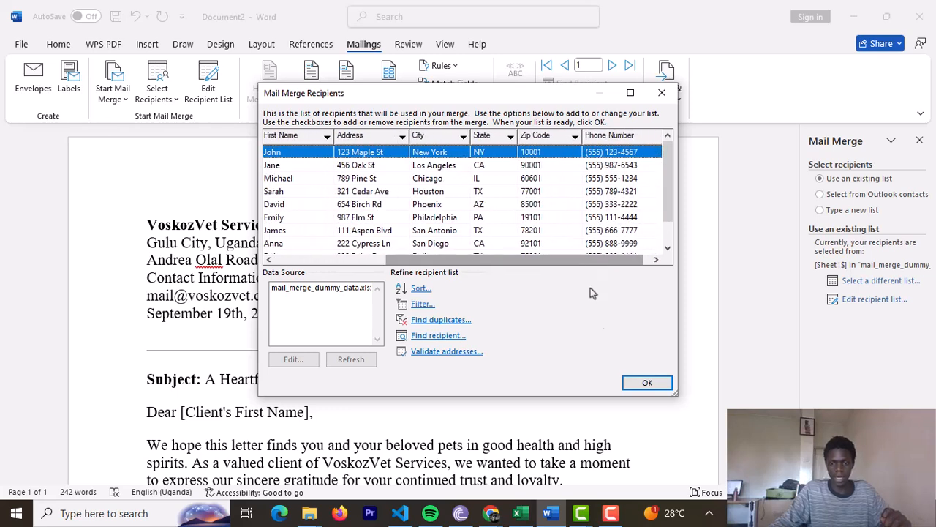
{"action": "left_click_drag", "start_coordinate": [545, 264], "coordinate": [481, 263]}
{"action": "scroll", "coordinate": [667, 205], "scroll_direction": "down", "scroll_amount": 1}
{"action": "scroll", "coordinate": [667, 205], "scroll_direction": "up", "scroll_amount": 1}
{"action": "left_click", "coordinate": [611, 513]}
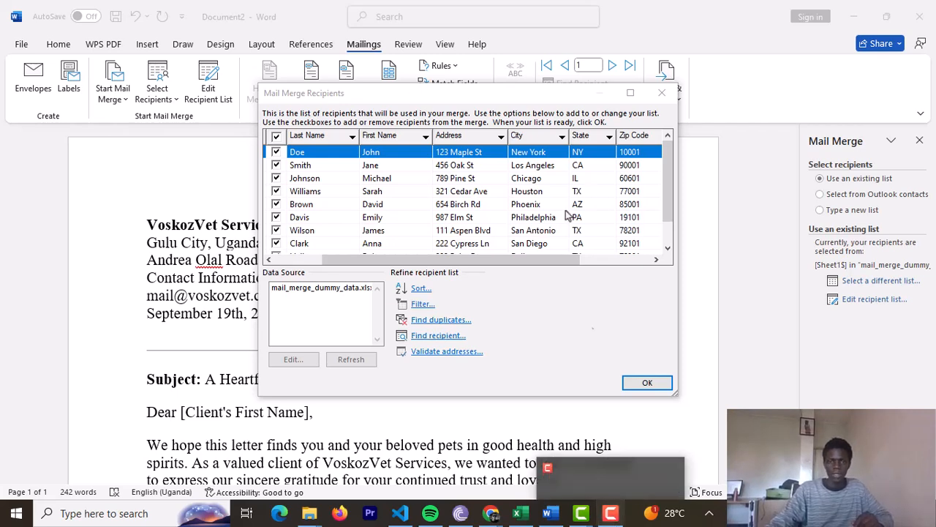
{"action": "left_click_drag", "start_coordinate": [496, 97], "coordinate": [475, 89]}
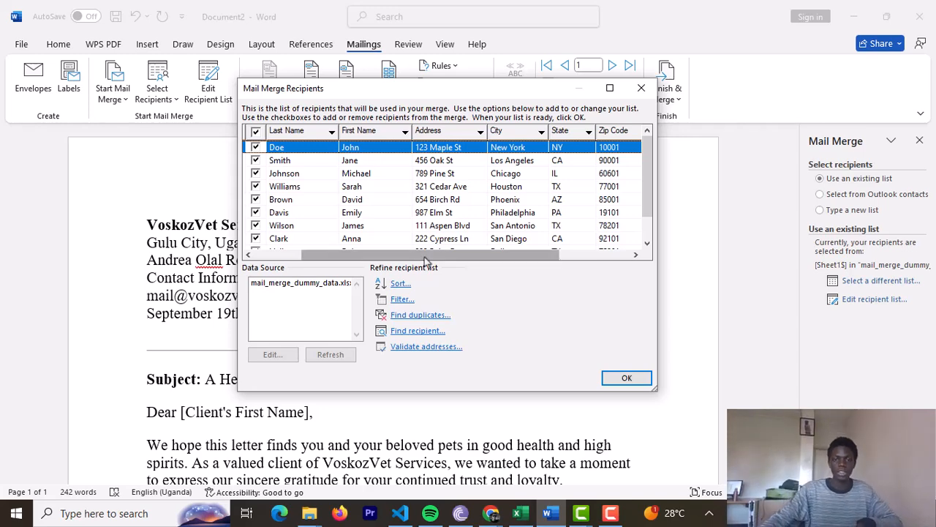
{"action": "left_click_drag", "start_coordinate": [429, 262], "coordinate": [357, 272]}
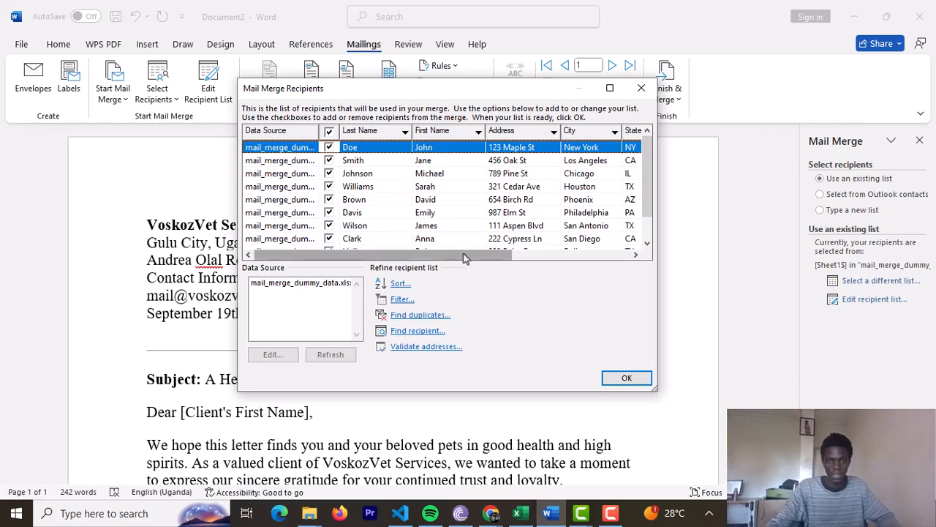
{"action": "left_click_drag", "start_coordinate": [463, 258], "coordinate": [620, 258]}
{"action": "left_click", "coordinate": [626, 377]}
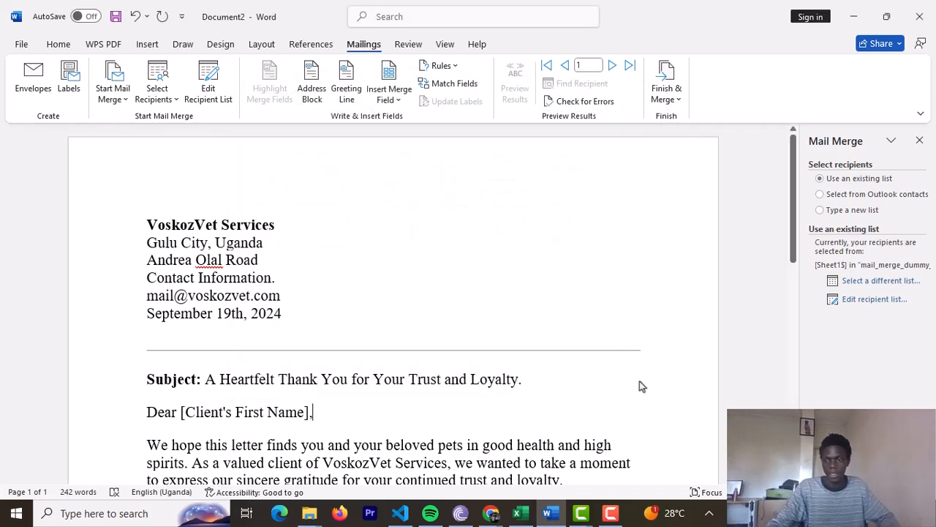
{"action": "left_click", "coordinate": [871, 459]}
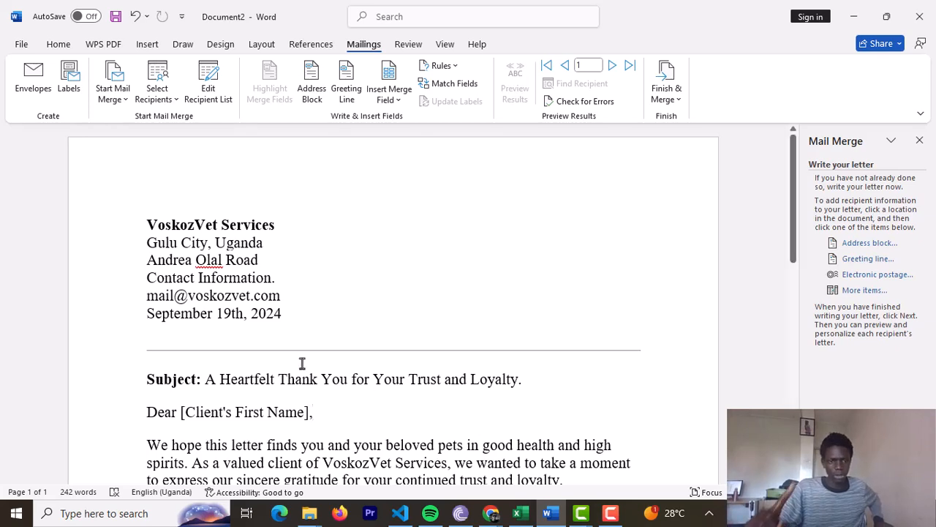
- Delete the [Client's First Name] placeholder from the salutation line, leaving Dear and the comma
{"action": "scroll", "coordinate": [301, 364], "scroll_direction": "down", "scroll_amount": 1}
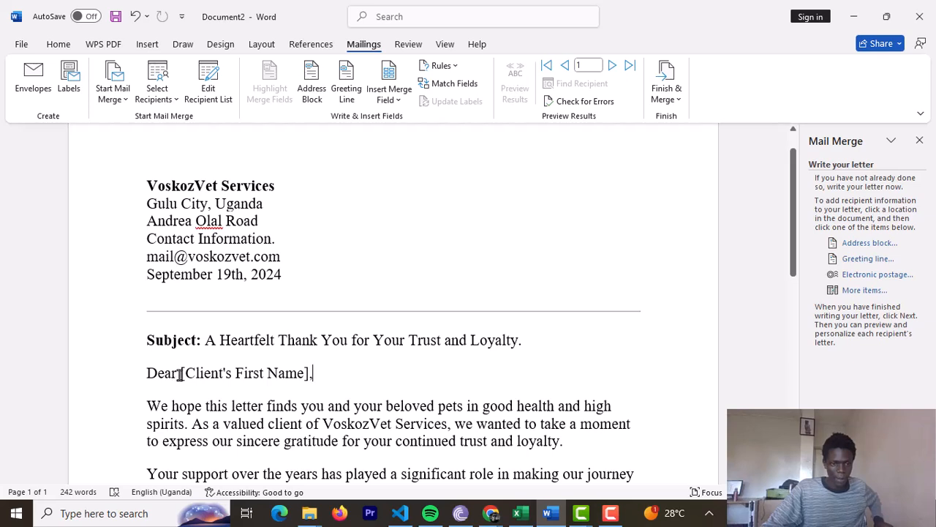
{"action": "left_click_drag", "start_coordinate": [180, 374], "coordinate": [309, 376]}
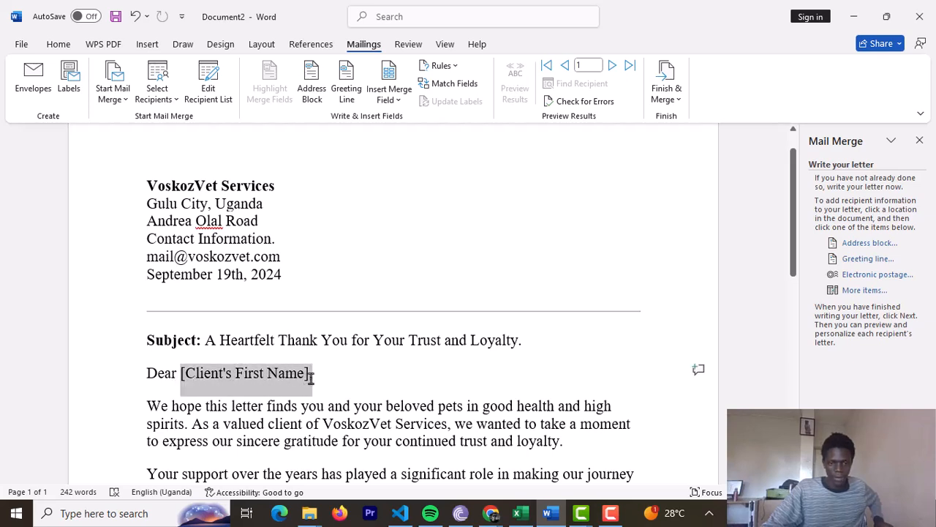
{"action": "key", "text": "Delete"}
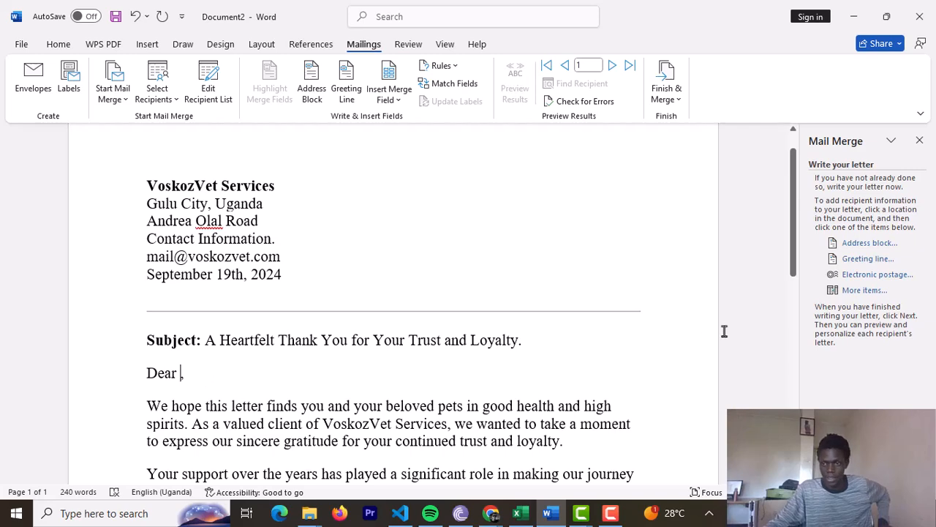
- Insert a greeting line merge field after Dear in the salutation, keeping the default format
{"action": "left_click", "coordinate": [860, 243]}
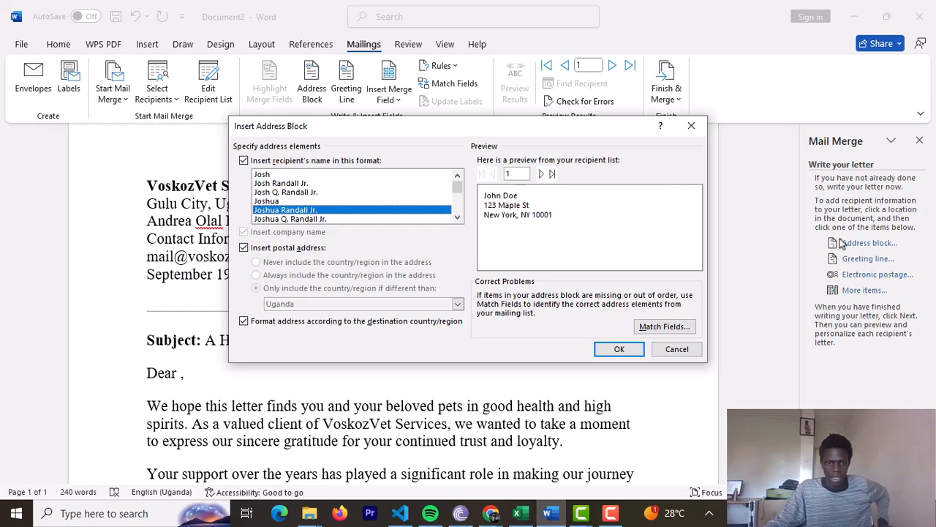
{"action": "left_click", "coordinate": [677, 349]}
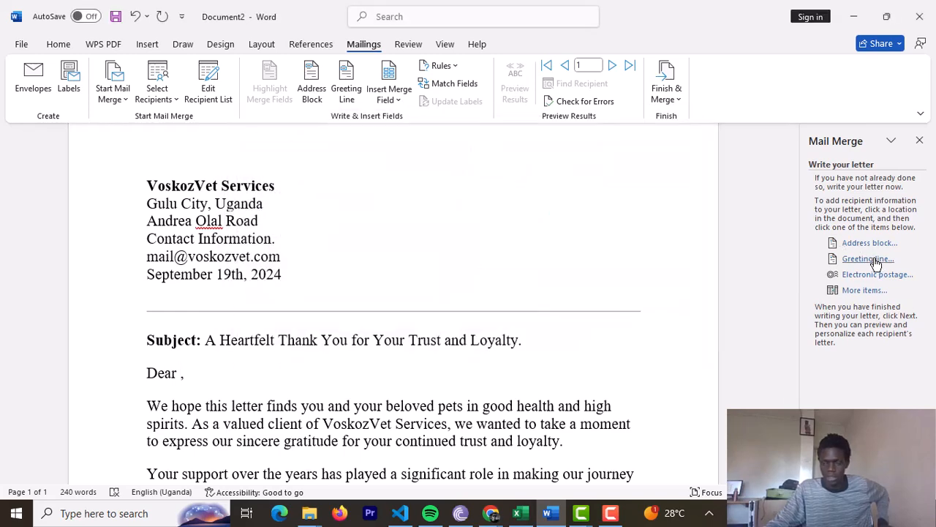
{"action": "left_click", "coordinate": [874, 260]}
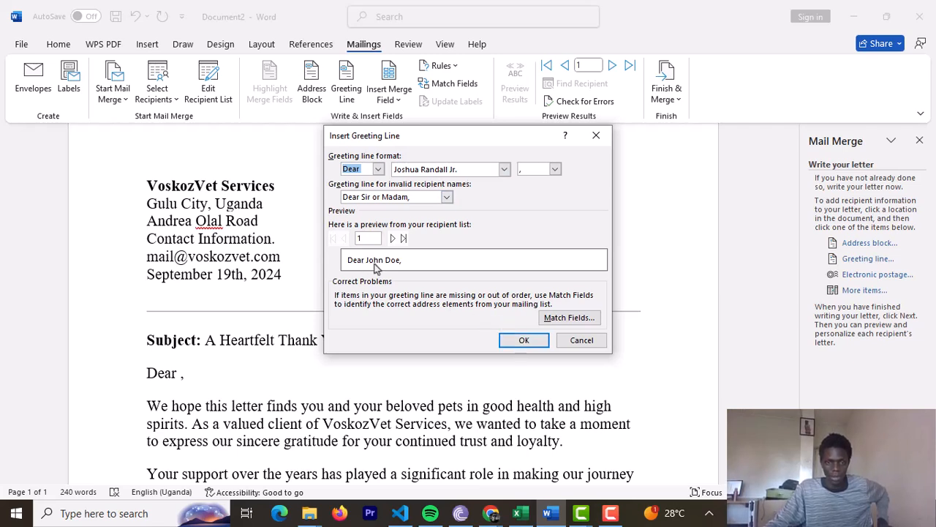
{"action": "left_click", "coordinate": [523, 346]}
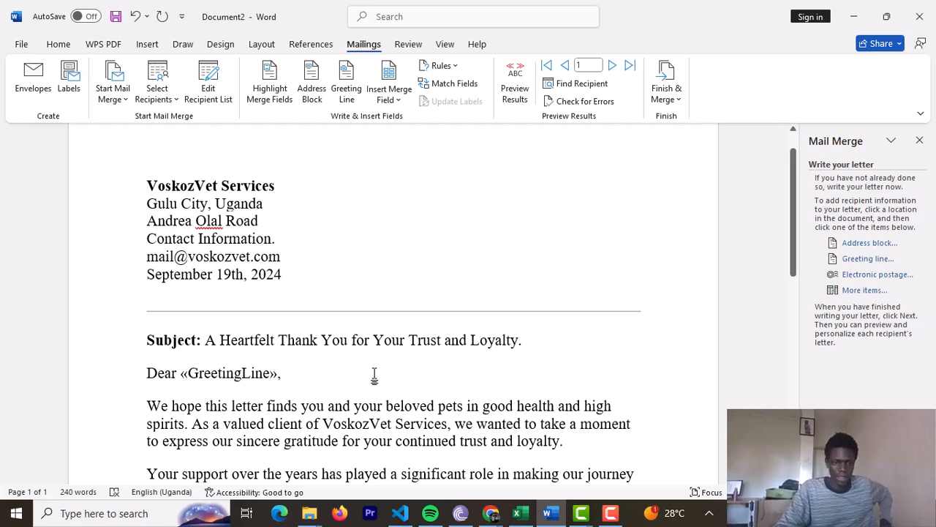
- Insert an address block merge field on a new line below the salutation and remove the extra blank line
{"action": "key", "text": "Return"}
{"action": "key", "text": "Return"}
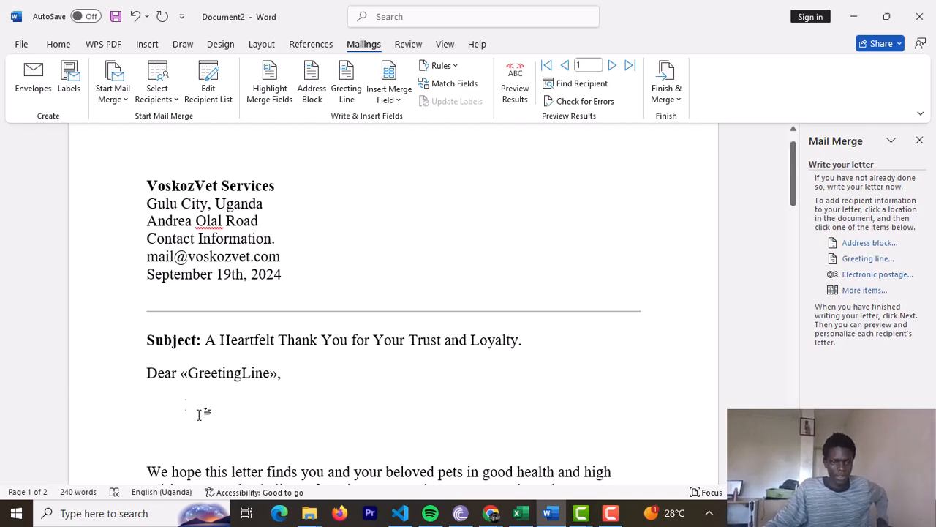
{"action": "left_click", "coordinate": [863, 245]}
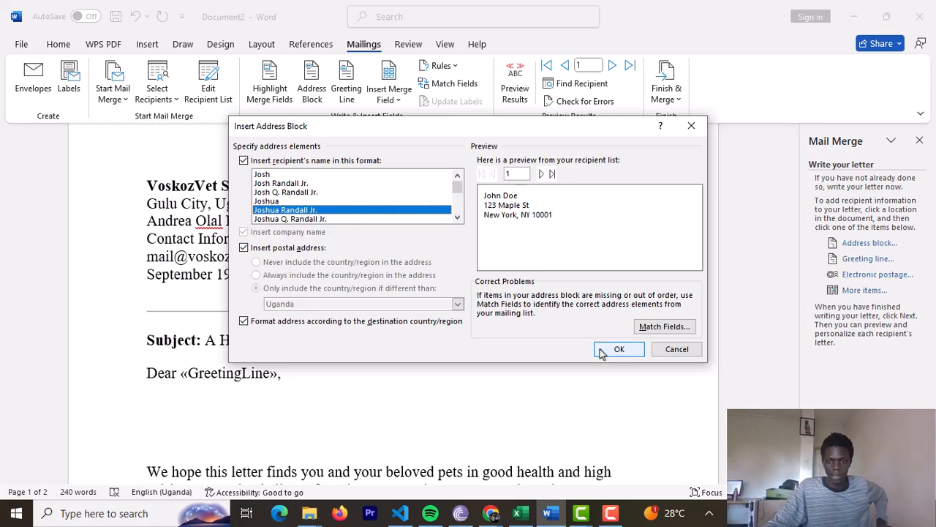
{"action": "left_click", "coordinate": [616, 349]}
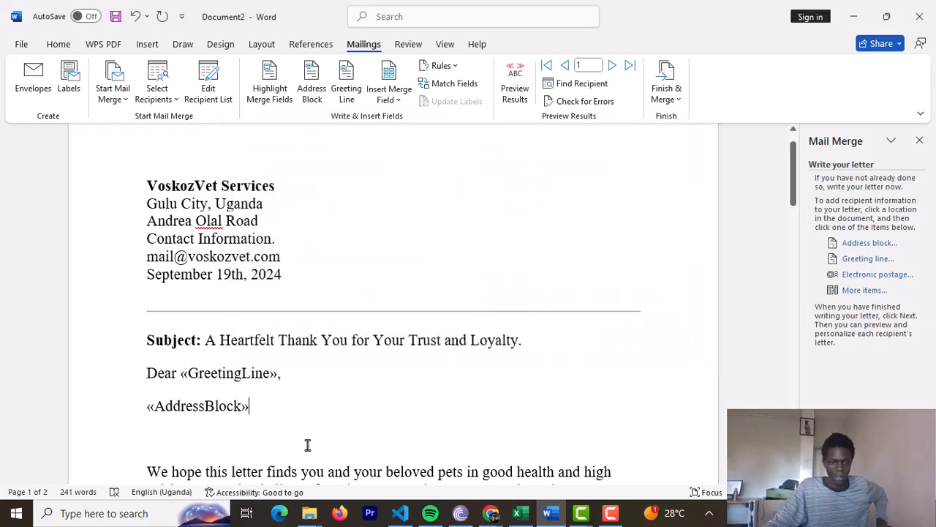
{"action": "left_click", "coordinate": [193, 444]}
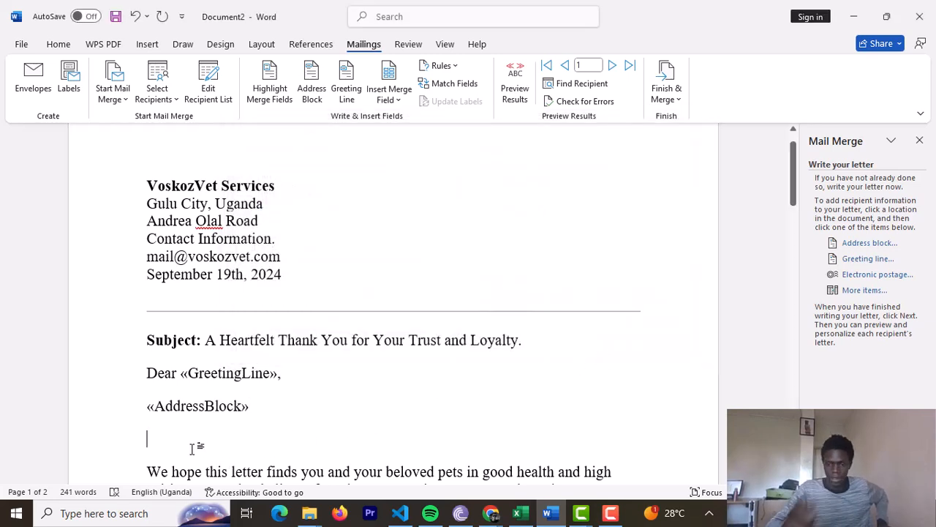
{"action": "key", "text": "BackSpace"}
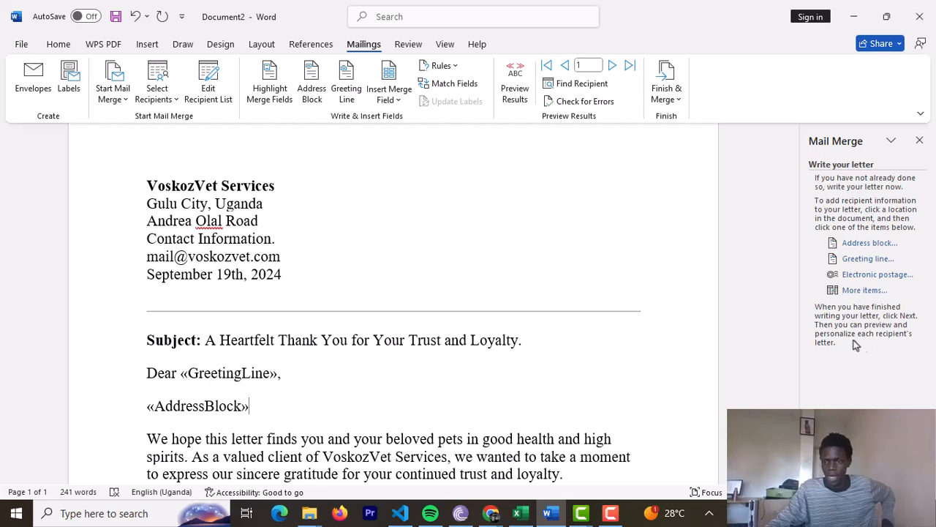
- Advance to preview the merged letters and review the first recipient's letter
{"action": "left_click", "coordinate": [867, 459]}
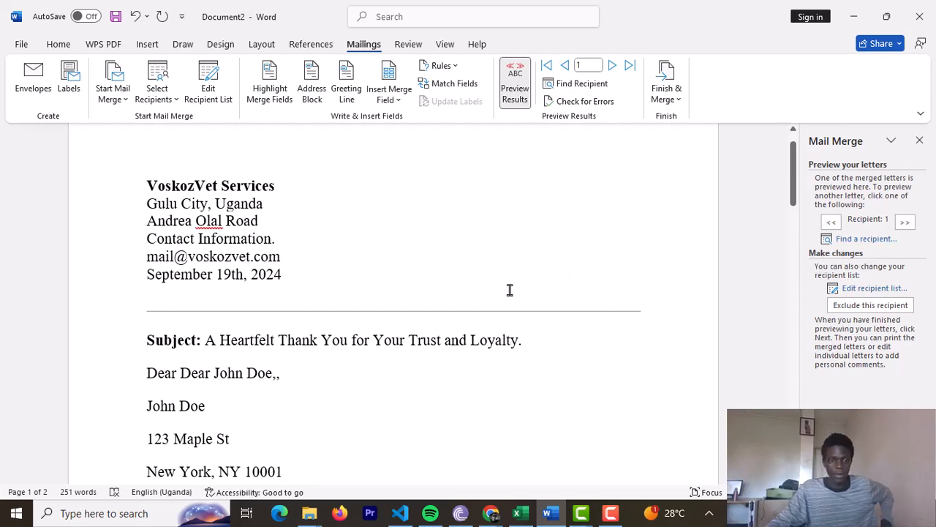
{"action": "scroll", "coordinate": [464, 291], "scroll_direction": "up", "scroll_amount": 1}
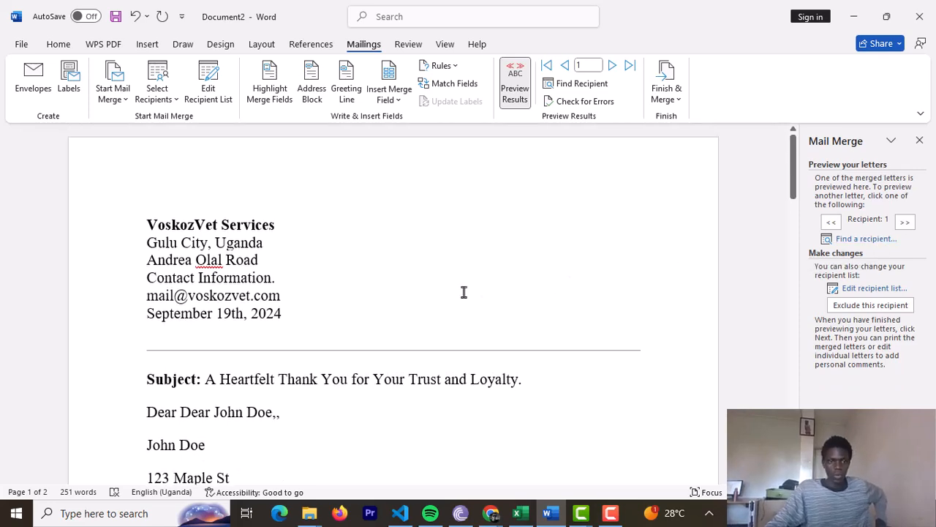
{"action": "left_click_drag", "start_coordinate": [144, 224], "coordinate": [288, 234]}
{"action": "left_click", "coordinate": [302, 263]}
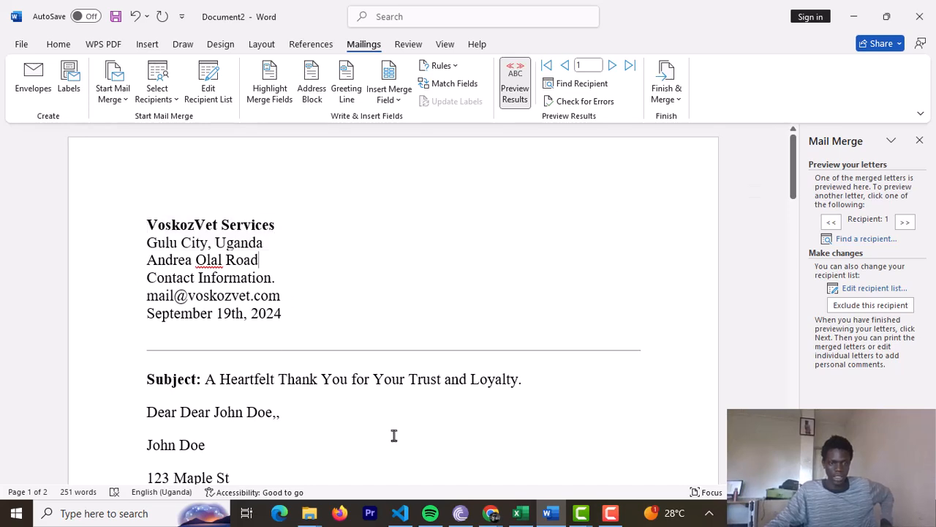
{"action": "scroll", "coordinate": [393, 434], "scroll_direction": "down", "scroll_amount": 2}
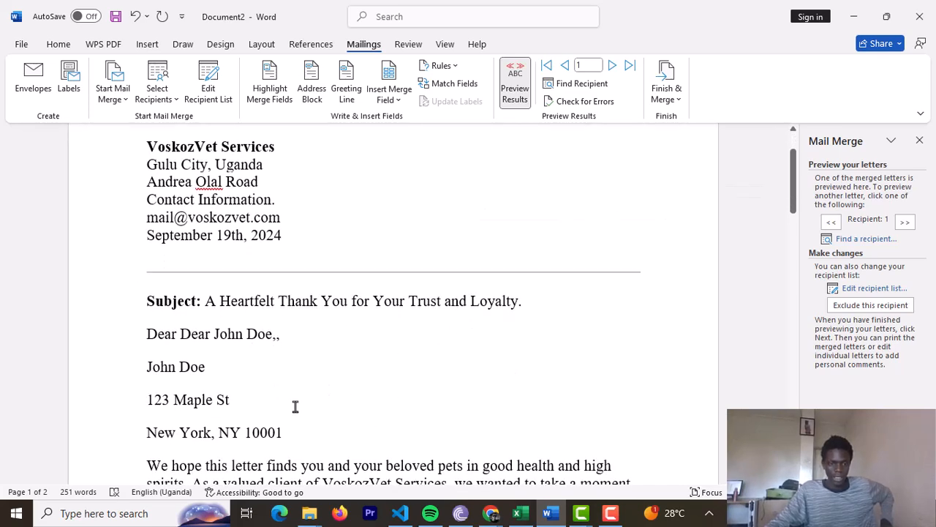
{"action": "scroll", "coordinate": [294, 408], "scroll_direction": "down", "scroll_amount": 1}
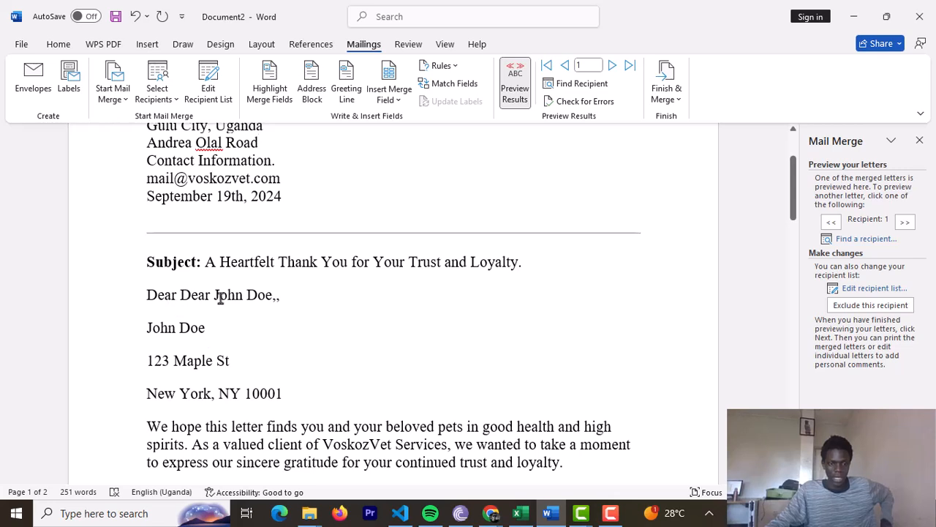
- Remove the duplicated Dear and the extra comma from the previewed salutation so it reads Dear John Doe,
{"action": "left_click", "coordinate": [179, 307]}
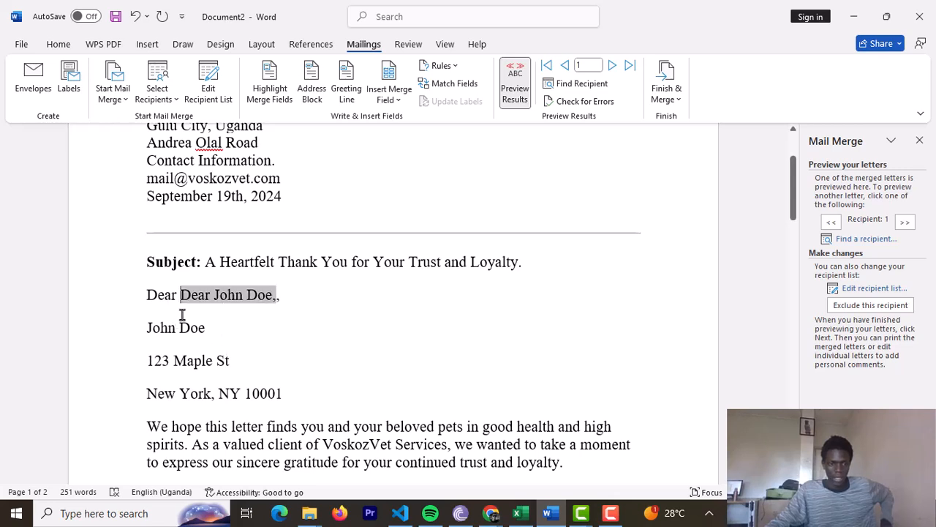
{"action": "left_click", "coordinate": [167, 297]}
{"action": "double_click", "coordinate": [166, 296]}
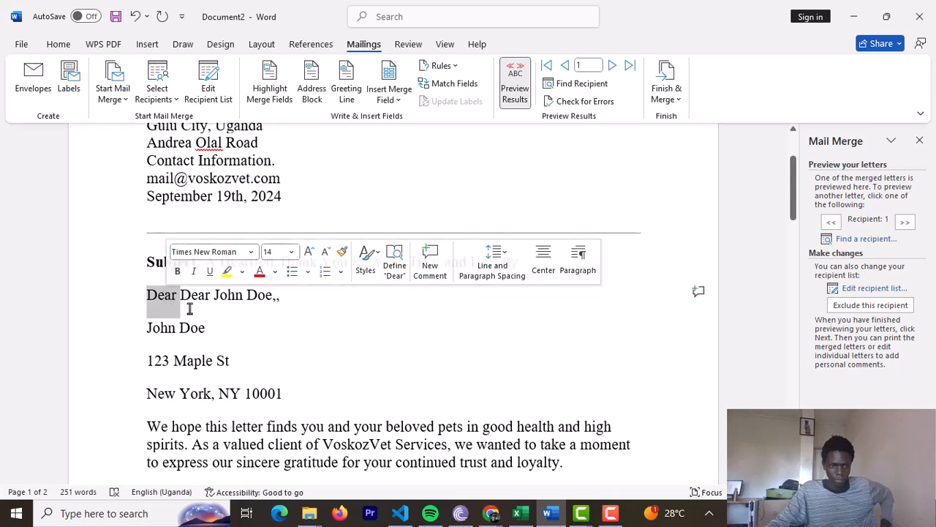
{"action": "key", "text": "BackSpace"}
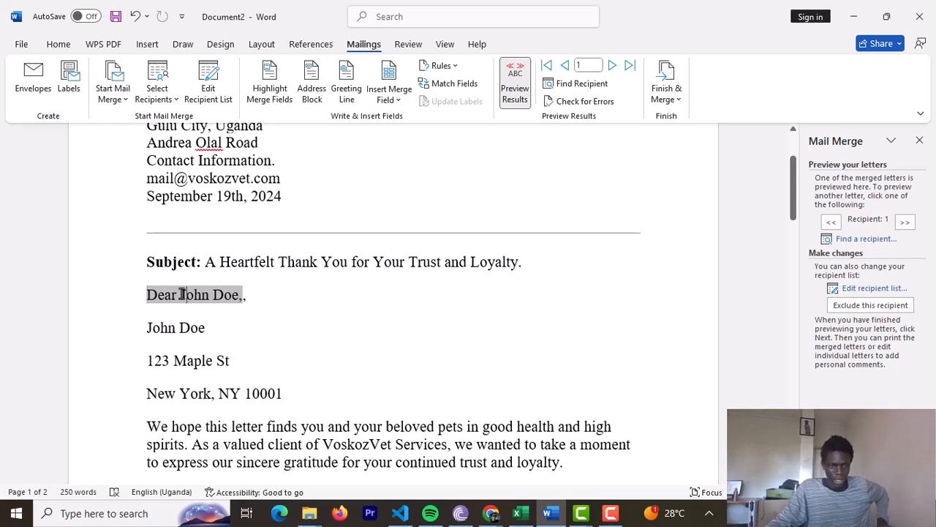
{"action": "left_click_drag", "start_coordinate": [201, 296], "coordinate": [237, 296]}
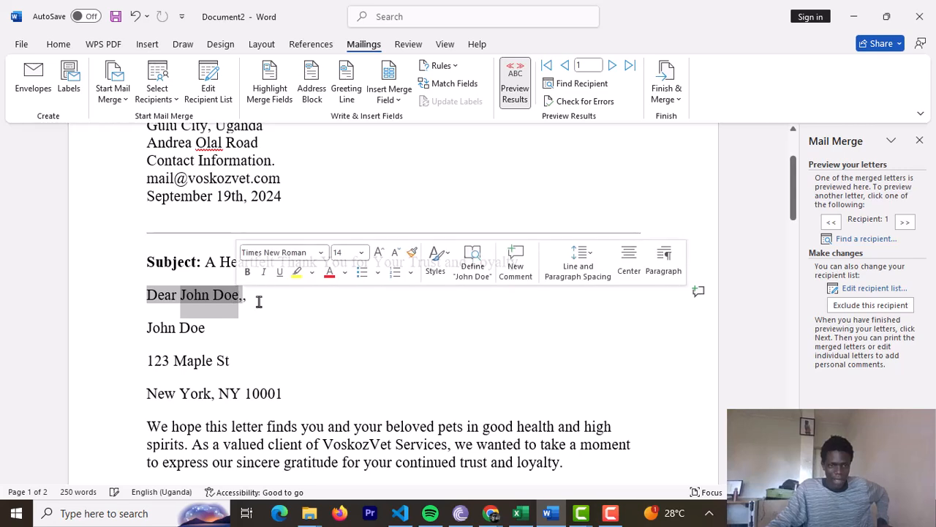
{"action": "left_click", "coordinate": [260, 299]}
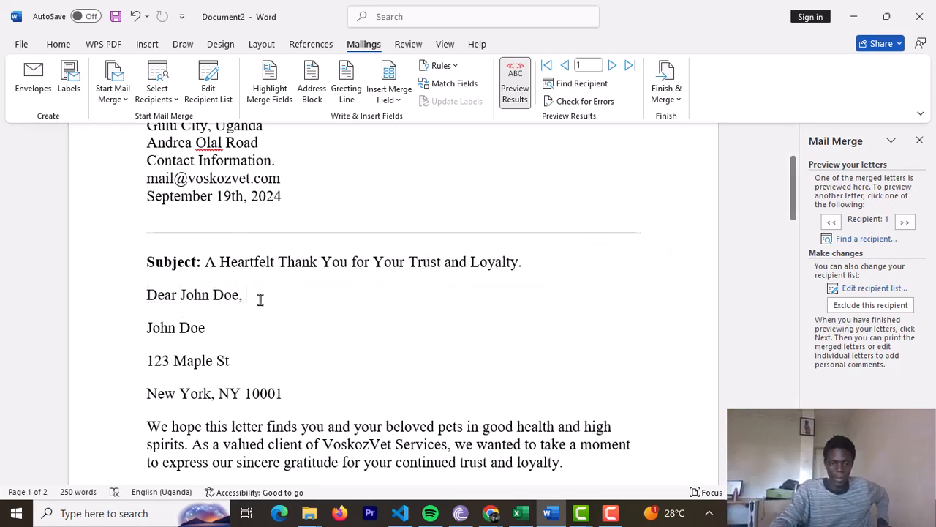
{"action": "key", "text": "BackSpace"}
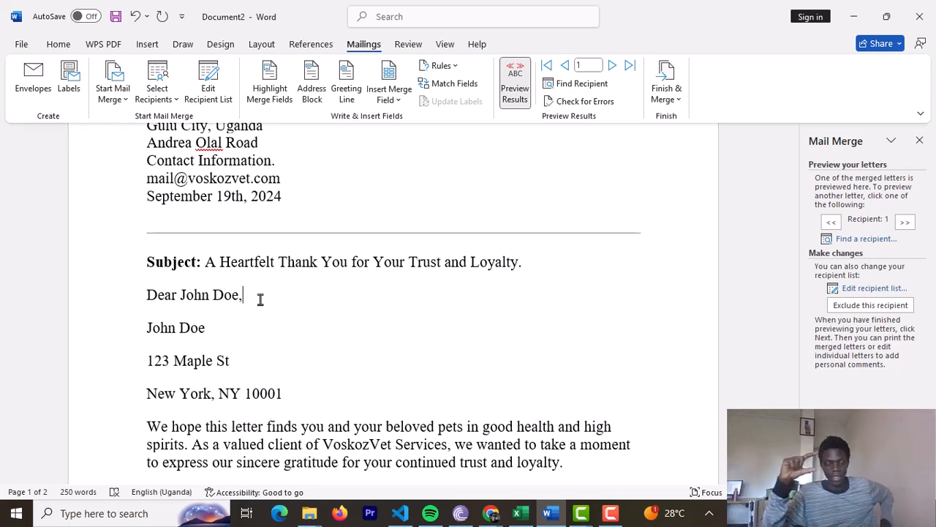
- Advance the wizard to the Complete the merge step
{"action": "left_click", "coordinate": [302, 400]}
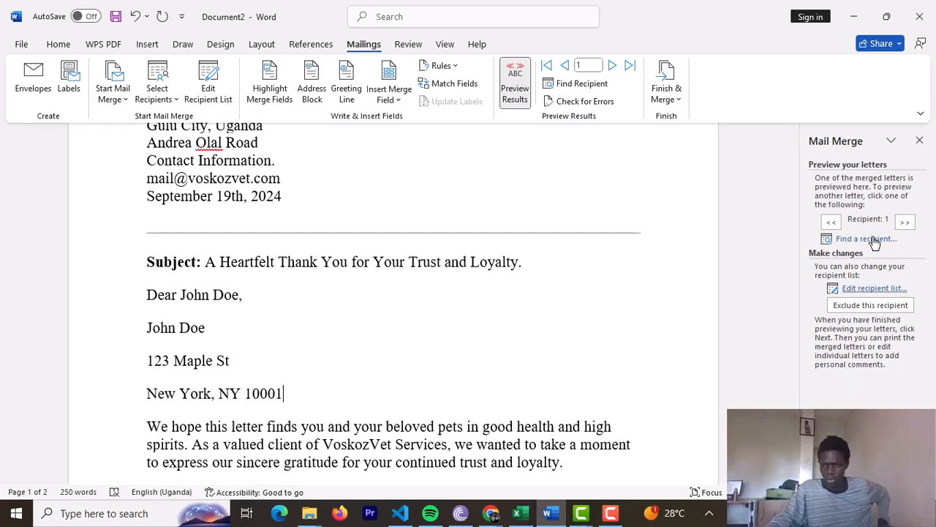
{"action": "scroll", "coordinate": [366, 384], "scroll_direction": "down", "scroll_amount": 3}
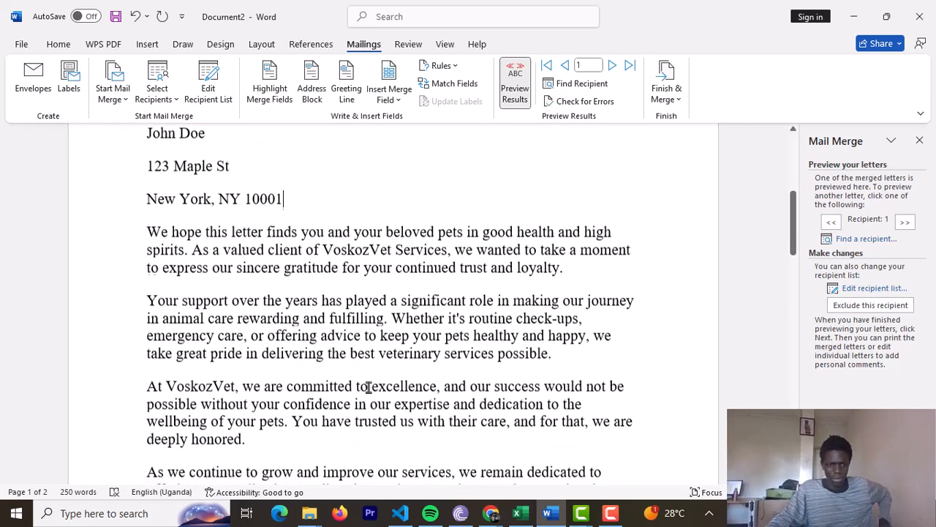
{"action": "scroll", "coordinate": [369, 388], "scroll_direction": "up", "scroll_amount": 4}
{"action": "scroll", "coordinate": [369, 388], "scroll_direction": "up", "scroll_amount": 1}
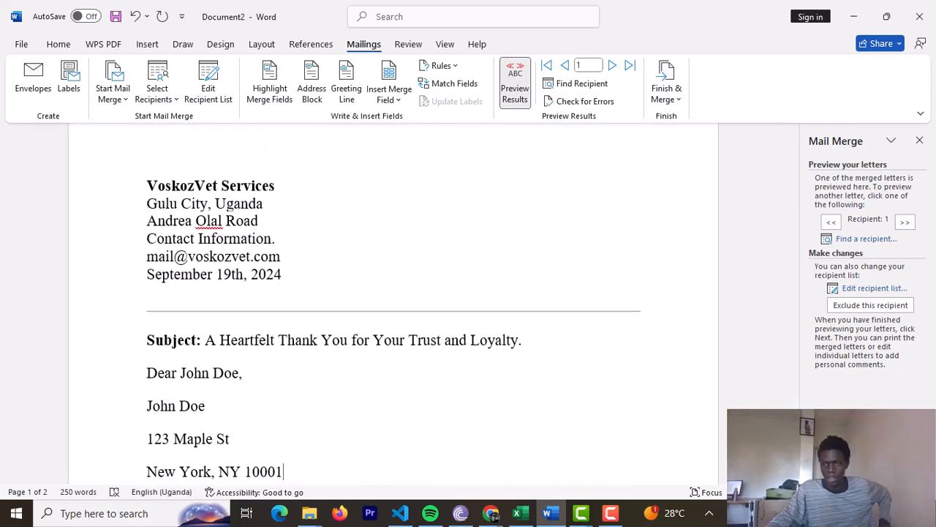
{"action": "left_click", "coordinate": [869, 464]}
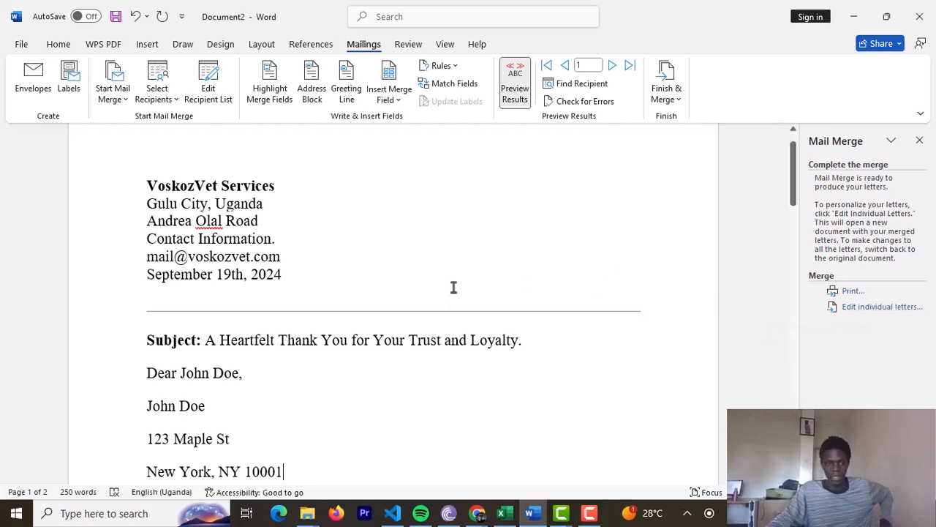
- Review the merged letter's salutation, address lines and body paragraphs
{"action": "left_click", "coordinate": [335, 366]}
{"action": "triple_click", "coordinate": [179, 372]}
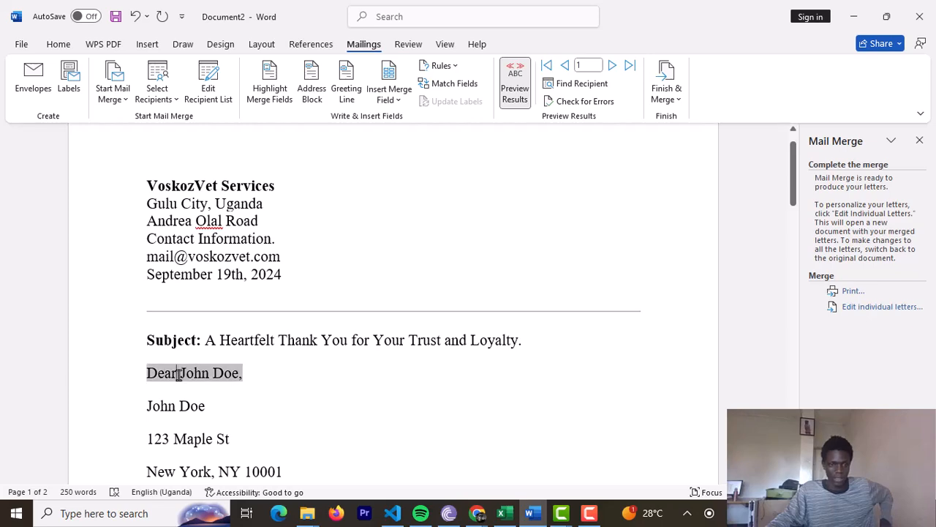
{"action": "scroll", "coordinate": [372, 420], "scroll_direction": "down", "scroll_amount": 1}
{"action": "left_click", "coordinate": [269, 357]}
{"action": "scroll", "coordinate": [373, 395], "scroll_direction": "down", "scroll_amount": 2}
{"action": "scroll", "coordinate": [373, 396], "scroll_direction": "down", "scroll_amount": 1}
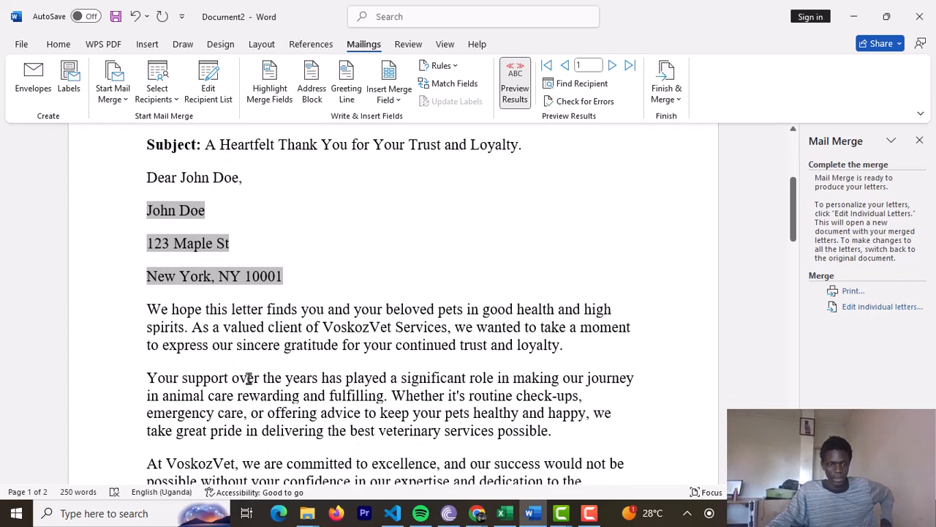
{"action": "left_click", "coordinate": [147, 378]}
{"action": "left_click_drag", "start_coordinate": [314, 408], "coordinate": [336, 428]}
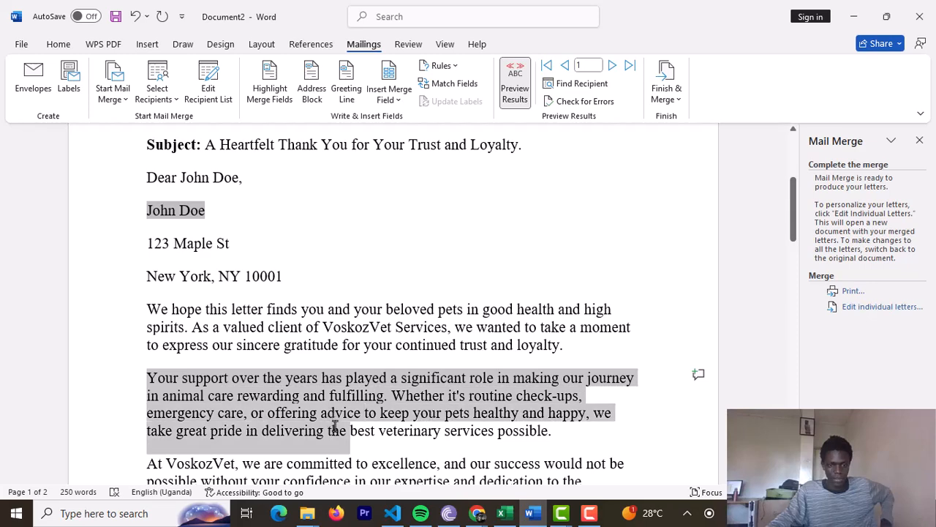
{"action": "left_click", "coordinate": [380, 432]}
{"action": "scroll", "coordinate": [281, 413], "scroll_direction": "up", "scroll_amount": 5}
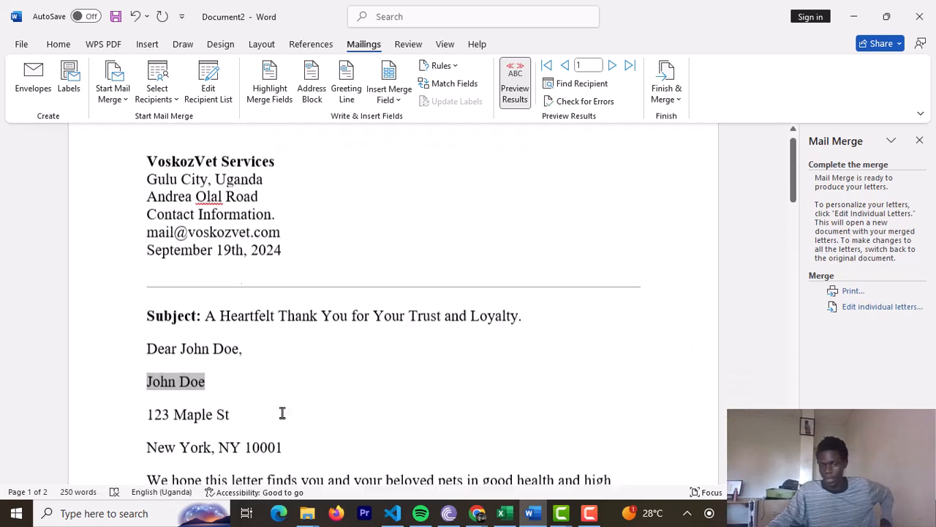
{"action": "left_click", "coordinate": [850, 291]}
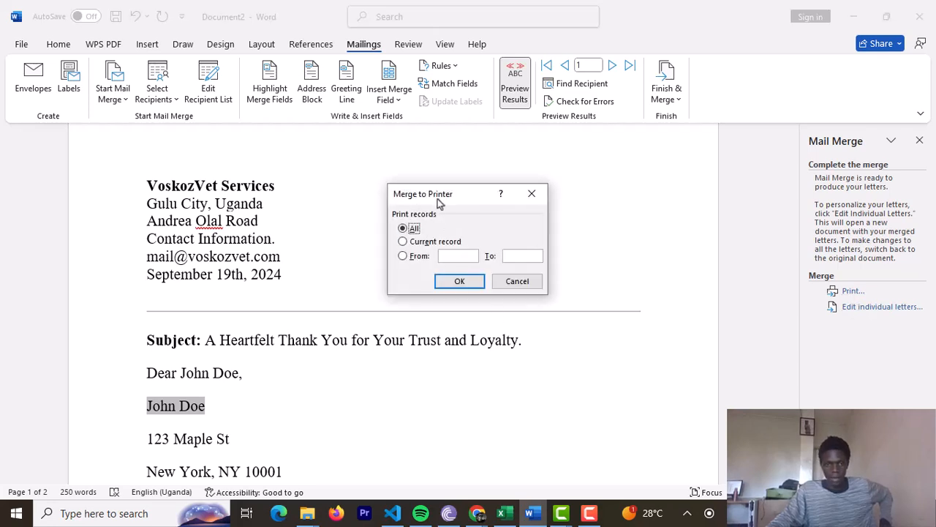
{"action": "left_click_drag", "start_coordinate": [439, 203], "coordinate": [427, 213]}
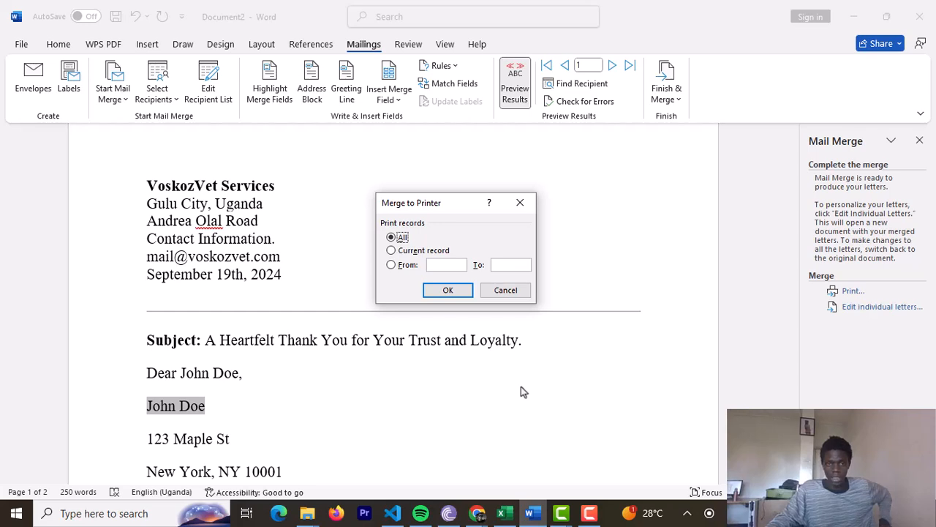
{"action": "left_click", "coordinate": [513, 292]}
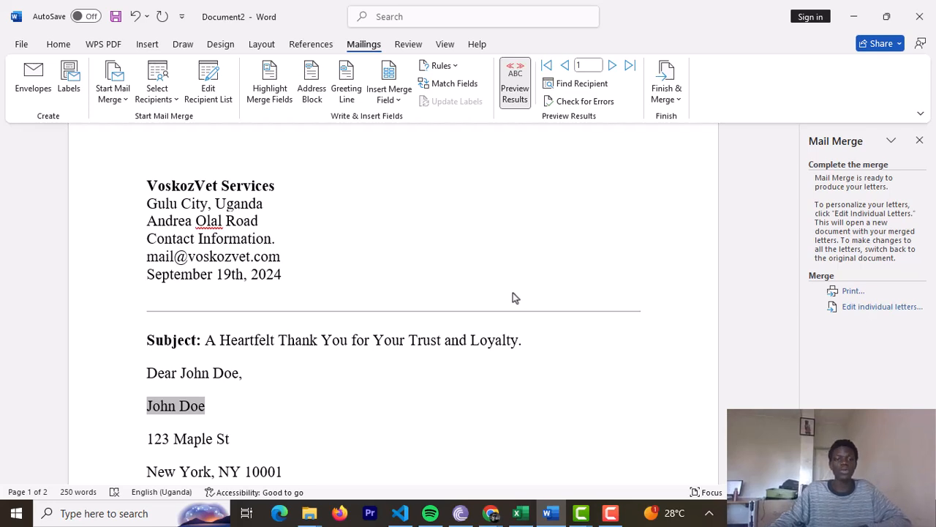
{"action": "scroll", "coordinate": [513, 292], "scroll_direction": "up", "scroll_amount": 1}
{"action": "scroll", "coordinate": [512, 292], "scroll_direction": "down", "scroll_amount": 1}
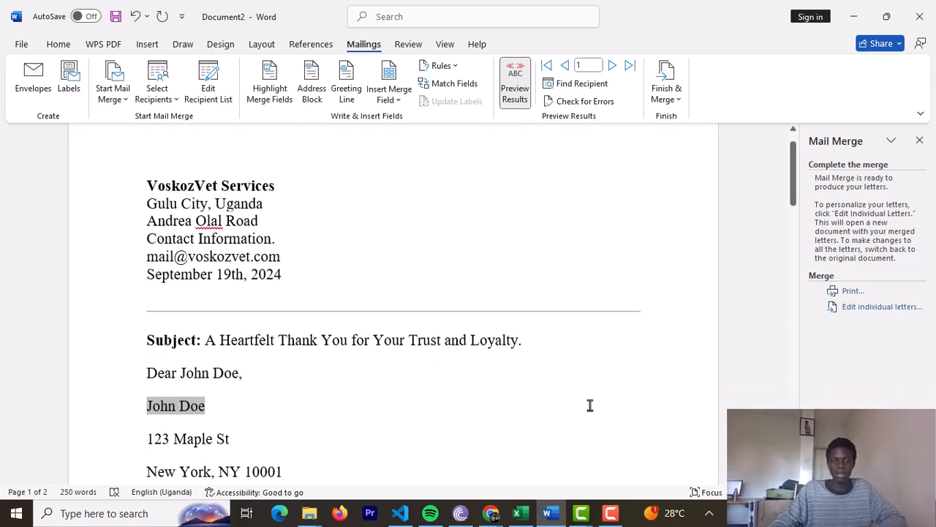